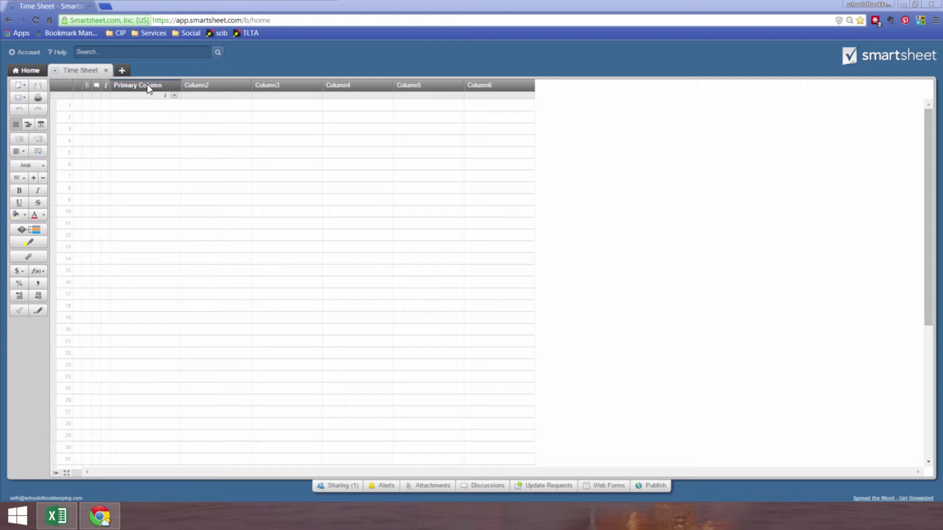
# Step: Rename the primary column to Name
pyautogui.doubleClick(146, 84)
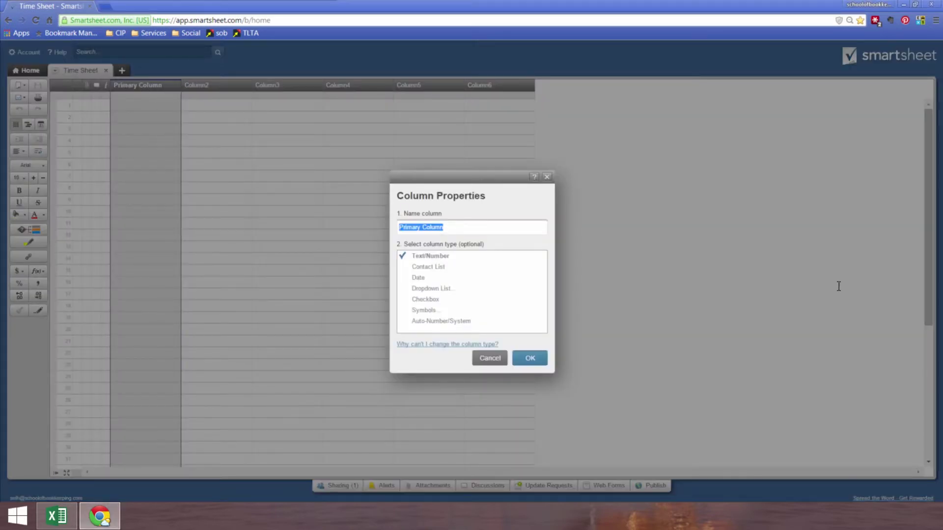
pyautogui.moveTo(445, 227); pyautogui.dragTo(362, 223)
pyautogui.write('Name')
pyautogui.press('Return')
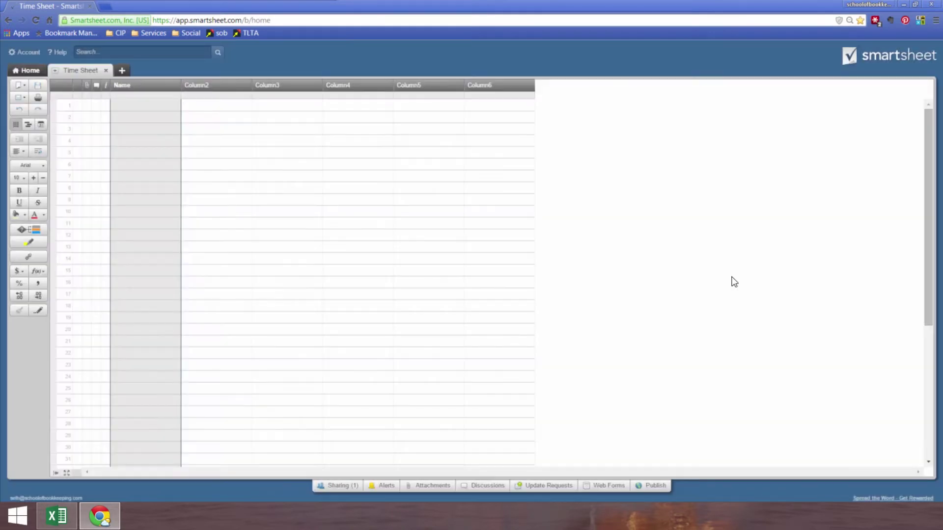
# Step: Make Column2 a date column named Date
pyautogui.click(219, 91)
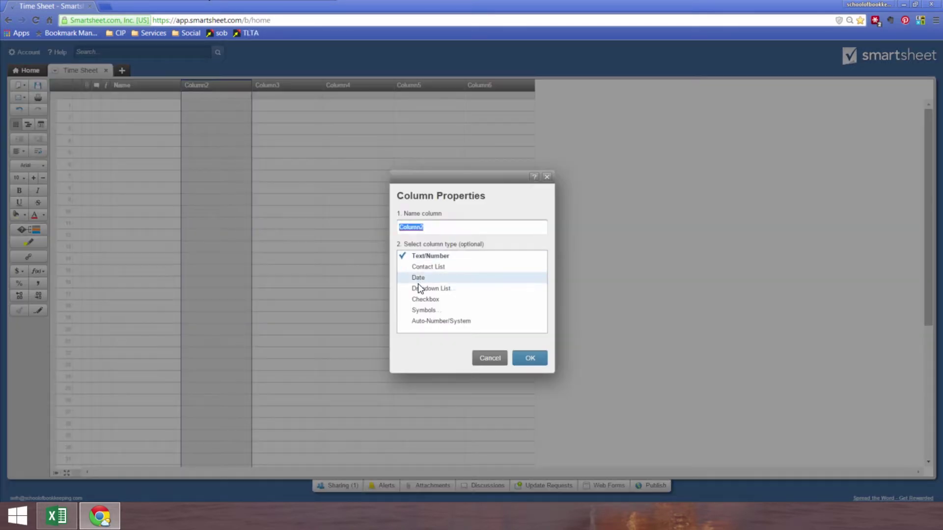
pyautogui.click(417, 280)
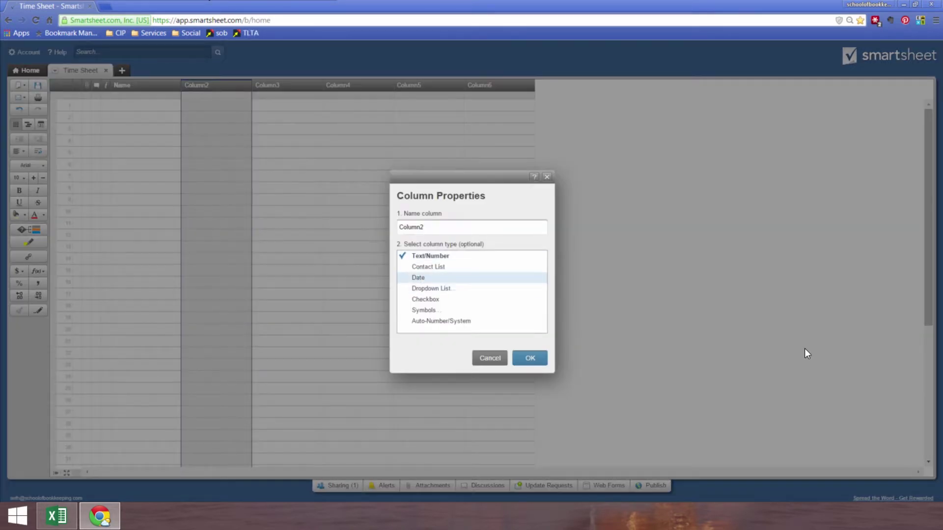
pyautogui.doubleClick(427, 227)
pyautogui.write('Date')
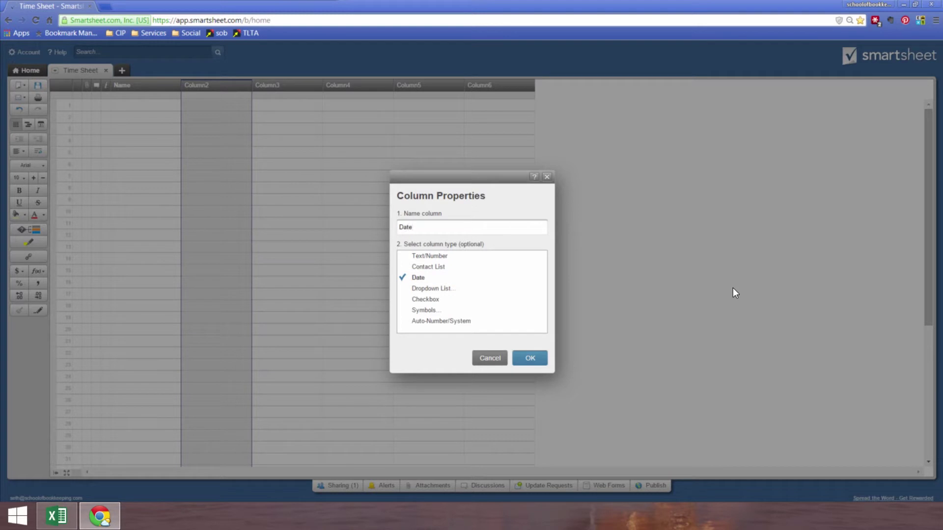
pyautogui.press('Return')
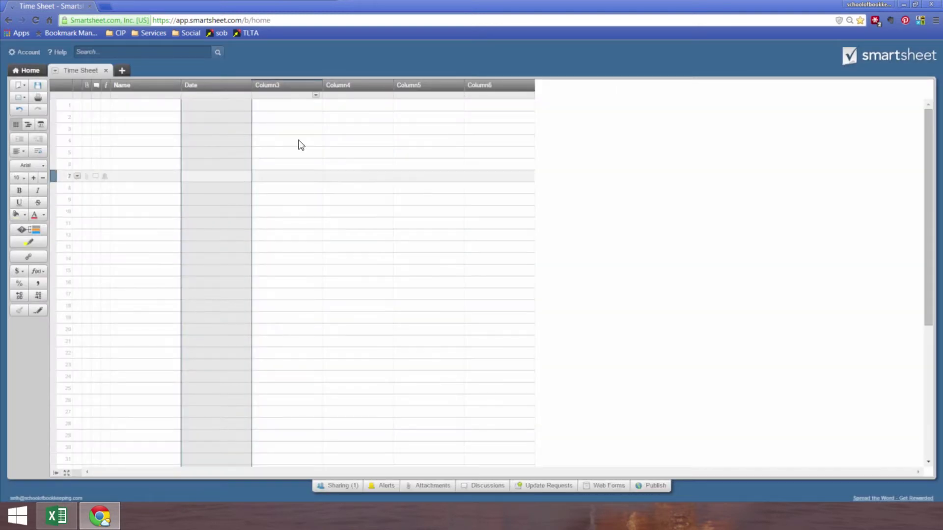
# Step: Rename Column3 to Activity Code
pyautogui.doubleClick(273, 85)
pyautogui.doubleClick(410, 227)
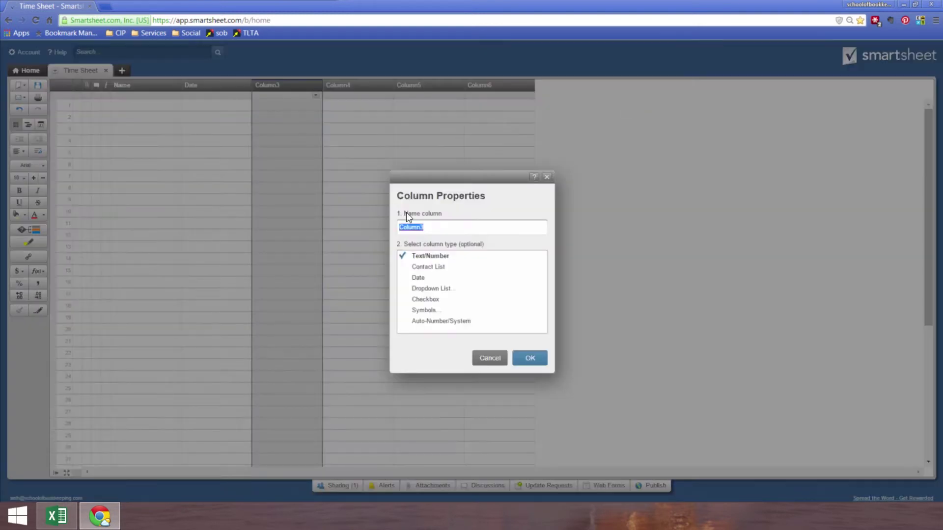
pyautogui.click(454, 226)
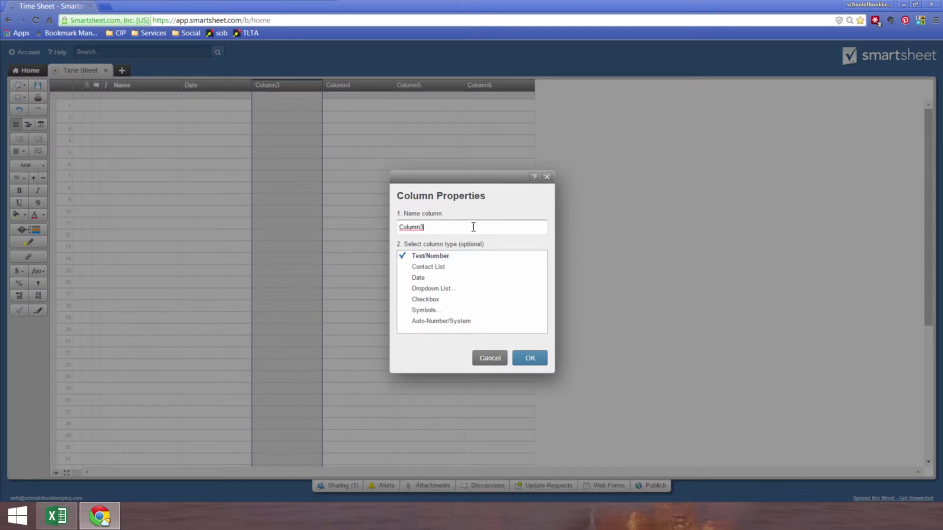
pyautogui.moveTo(474, 226); pyautogui.dragTo(386, 226)
pyautogui.write('Activity Code')
pyautogui.press('Return')
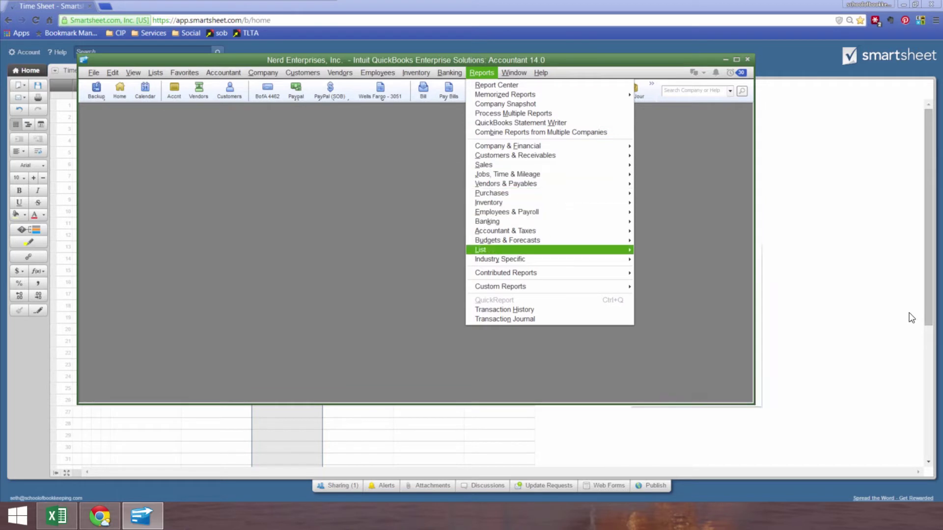
# Step: Open the Item Listing report, cancel its export to Excel, and close QuickBooks
pyautogui.moveTo(516, 251)
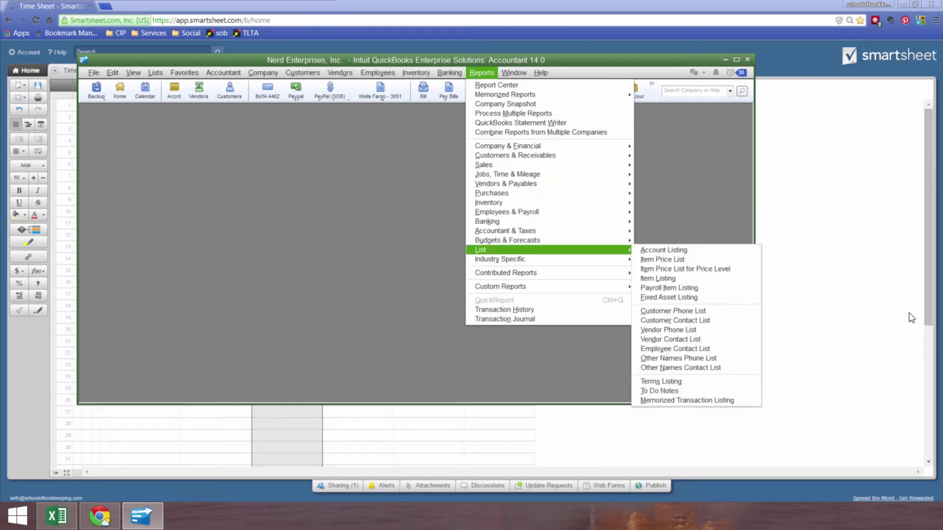
pyautogui.click(666, 277)
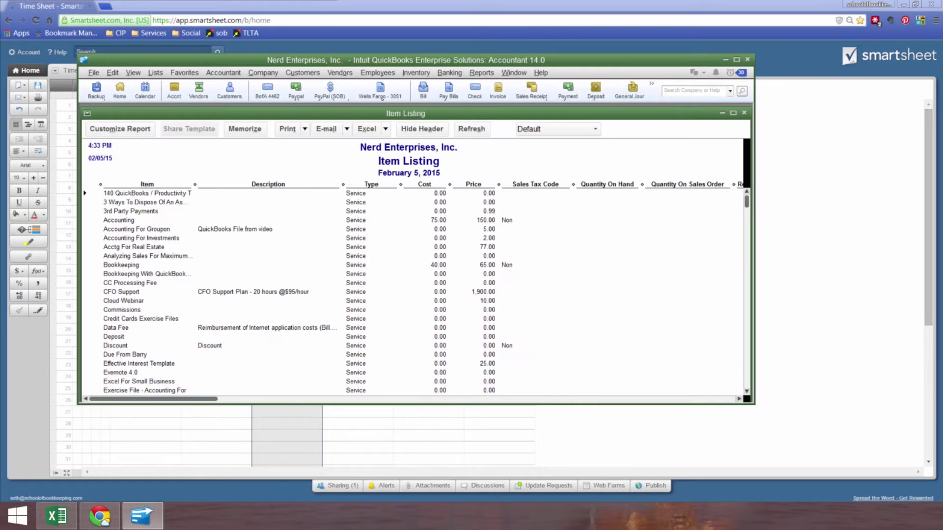
pyautogui.click(385, 129)
pyautogui.click(761, 188)
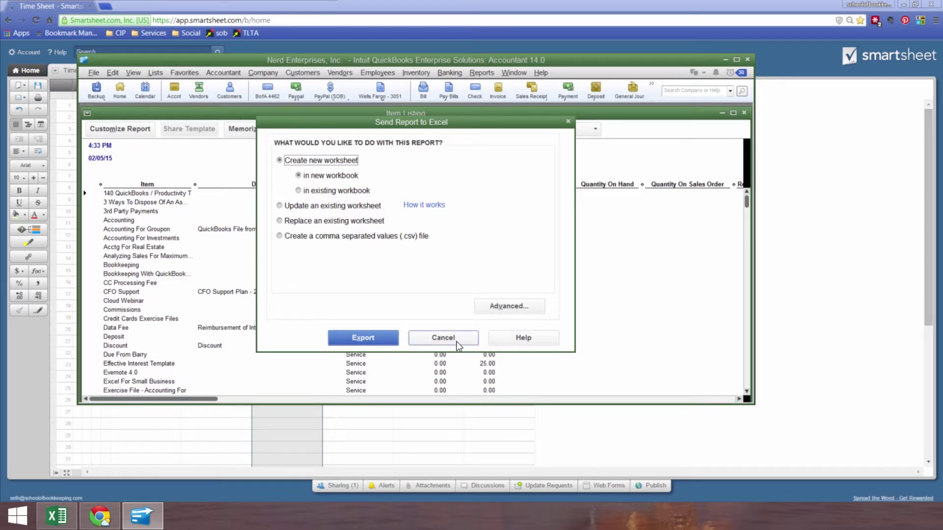
pyautogui.click(358, 337)
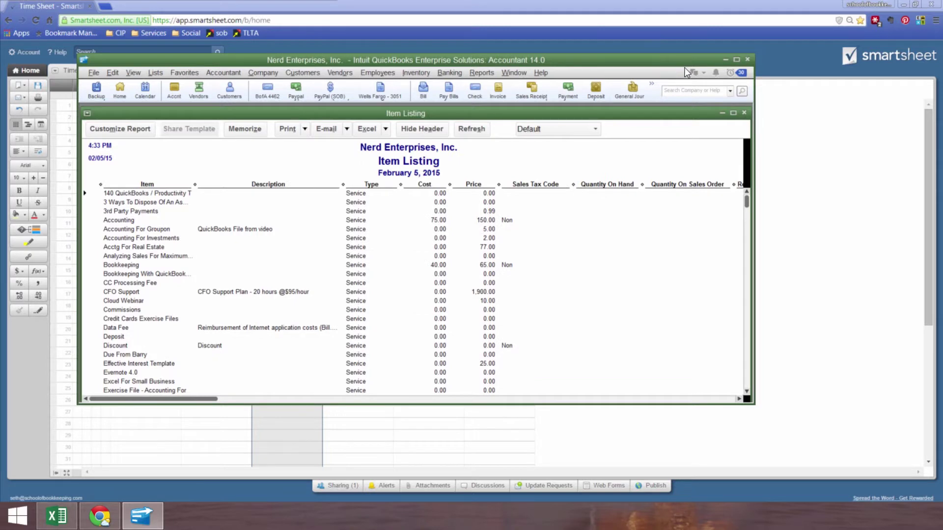
pyautogui.click(748, 60)
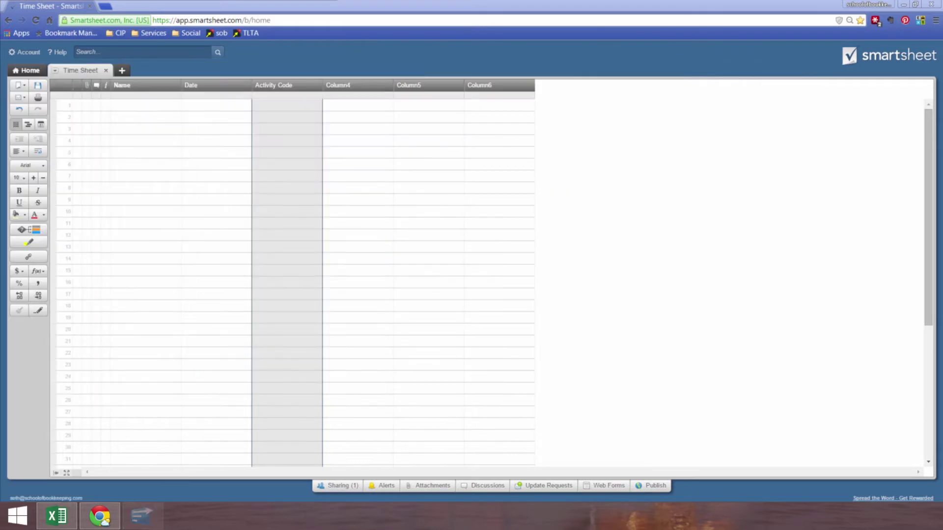
pyautogui.click(57, 522)
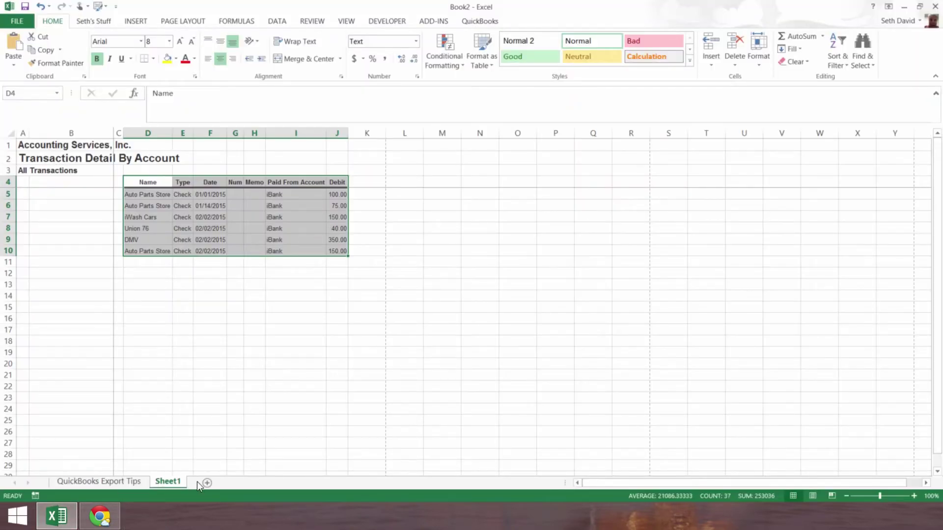
# Step: On a new worksheet, enter Bank Rec in B3 and FS Review in B4
pyautogui.click(207, 483)
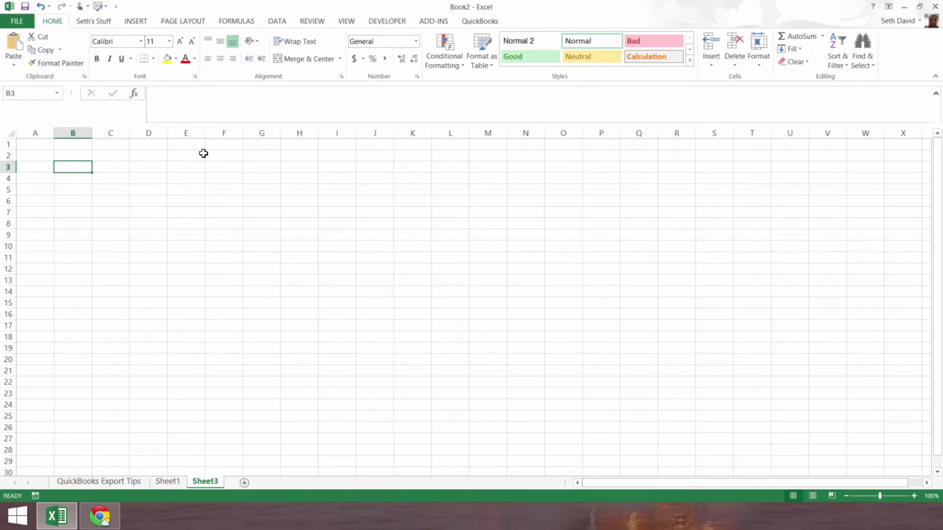
pyautogui.write('Rec')
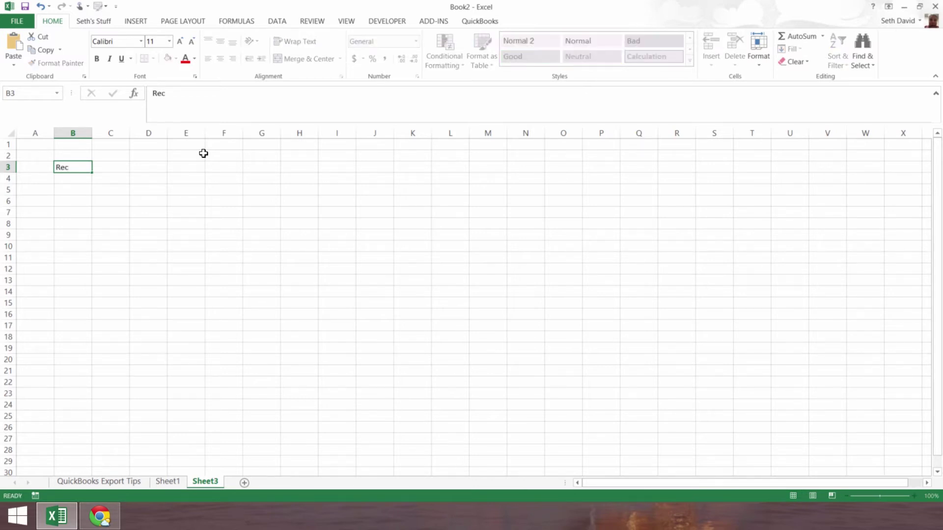
pyautogui.press('Escape')
pyautogui.write('Bank Rec')
pyautogui.press('Return')
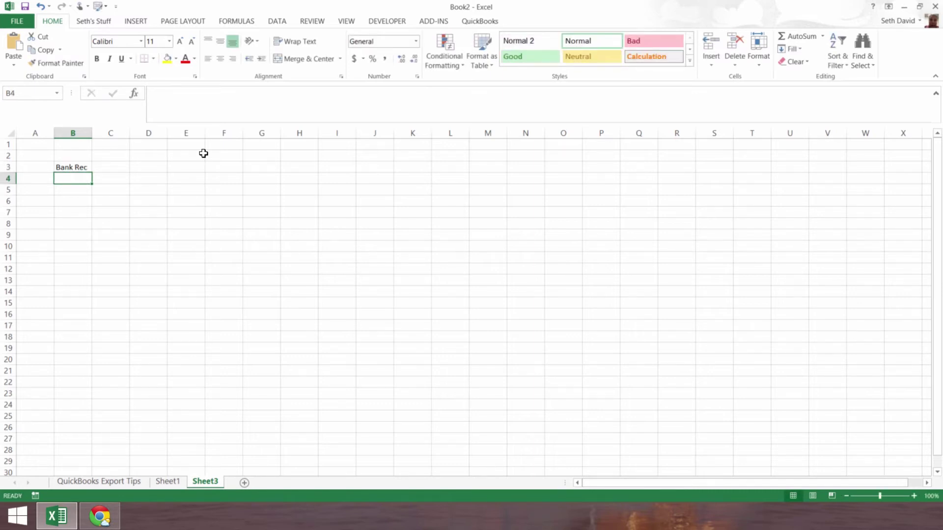
pyautogui.write('FS Review')
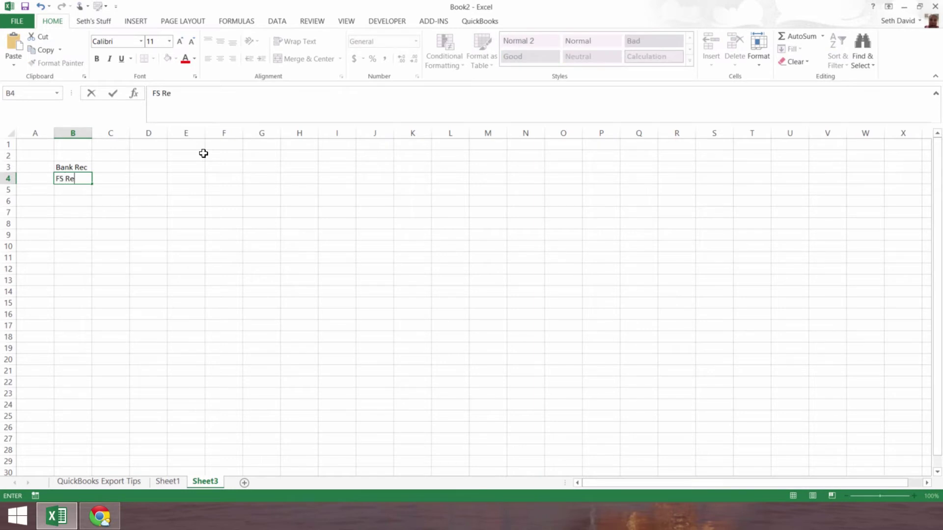
pyautogui.press('Return')
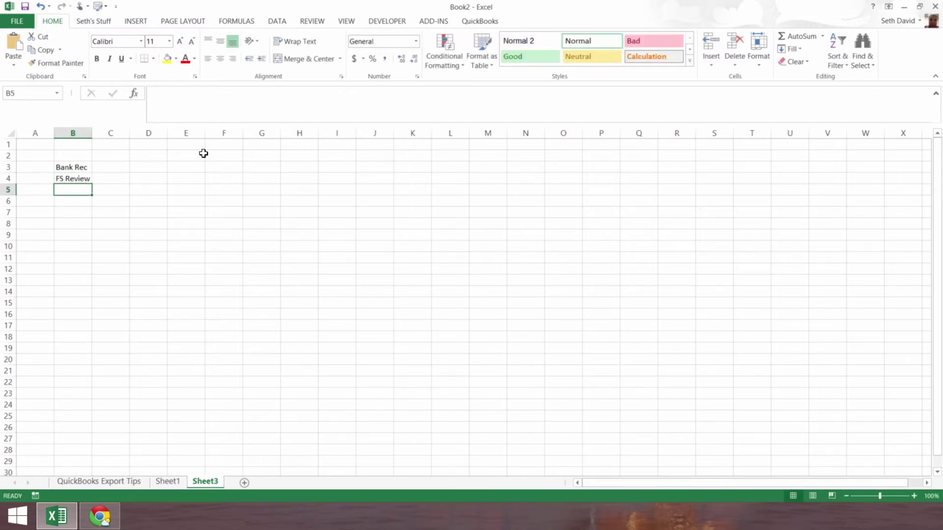
# Step: Enter Compilation in B5 and Payroll in B6
pyautogui.write('Compilation')
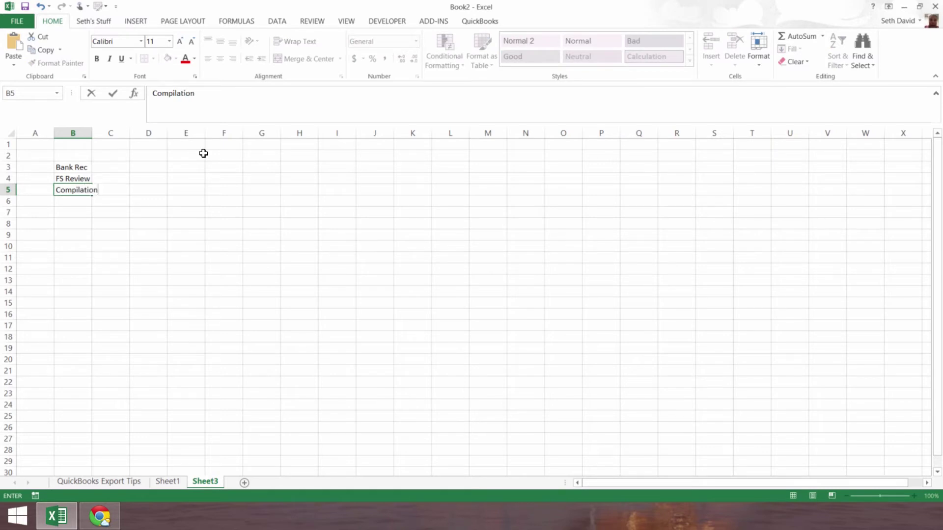
pyautogui.press('Return')
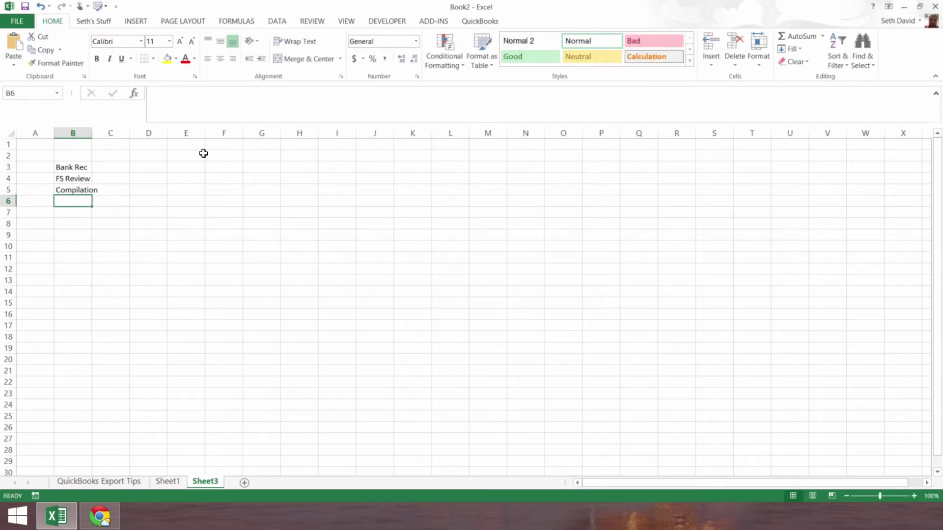
pyautogui.write('Payroll')
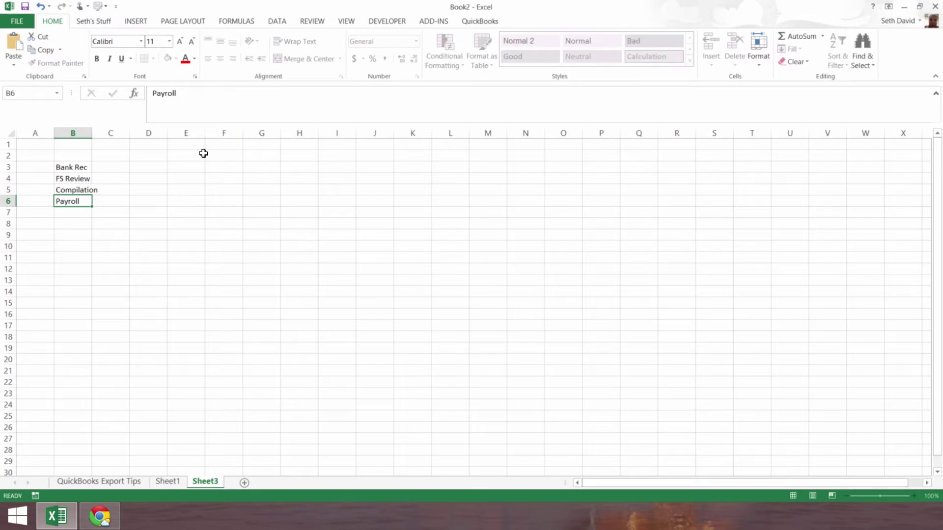
pyautogui.press('Return')
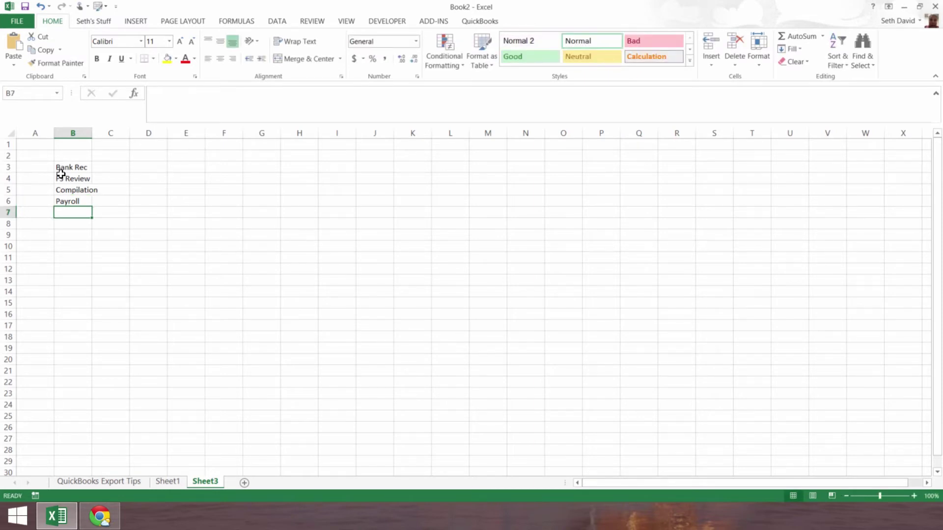
# Step: Copy the four activity names in B3:B6
pyautogui.moveTo(61, 168); pyautogui.dragTo(65, 199)
pyautogui.hotkey('ctrl', 'c')
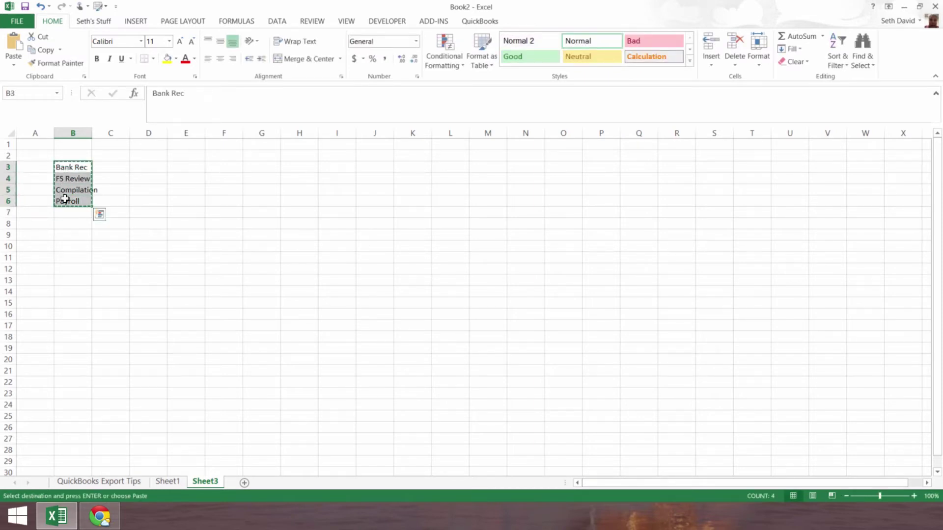
pyautogui.click(100, 506)
# Step: Make Activity Code a dropdown list using the pasted Bank Rec, FS Review, Compilation, Payroll values
pyautogui.doubleClick(270, 86)
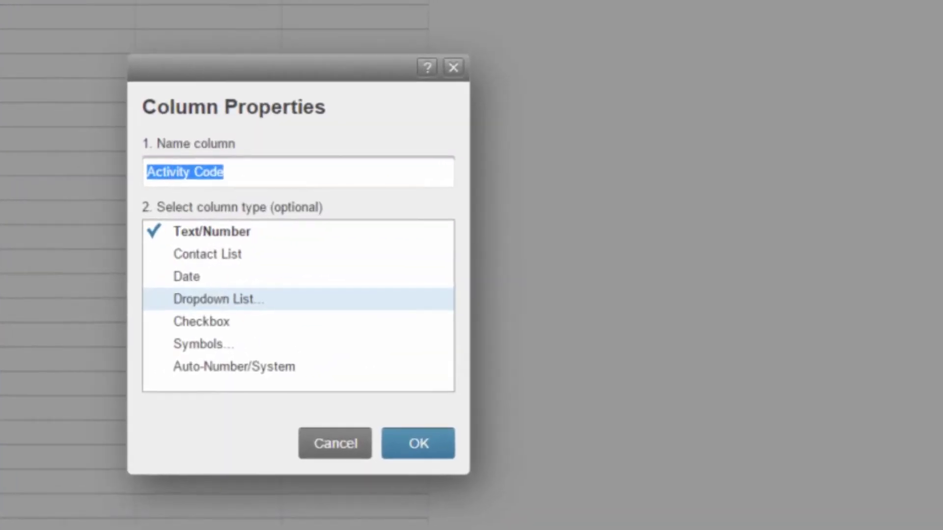
pyautogui.click(431, 290)
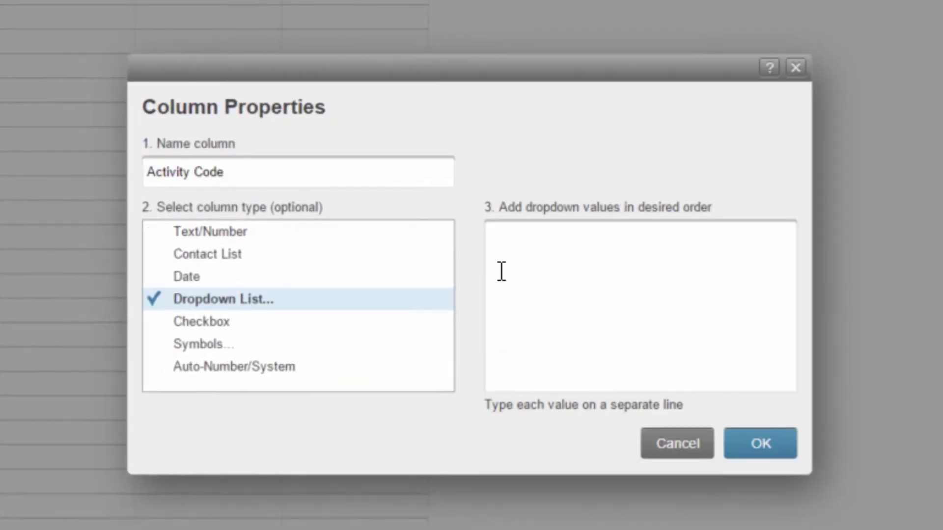
pyautogui.click(501, 271)
pyautogui.hotkey('ctrl', 'v')
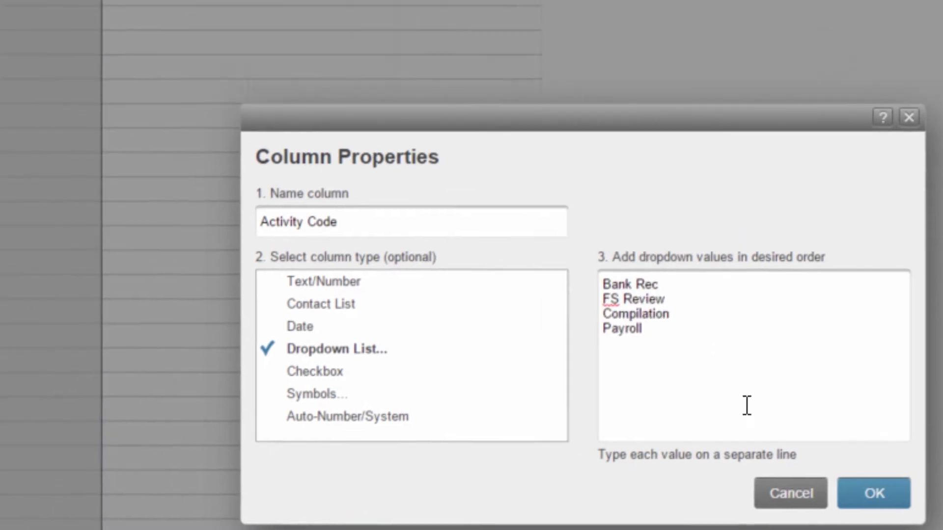
pyautogui.click(874, 493)
# Step: Check row 1's Activity Code choices, then close the column settings unchanged
pyautogui.click(663, 222)
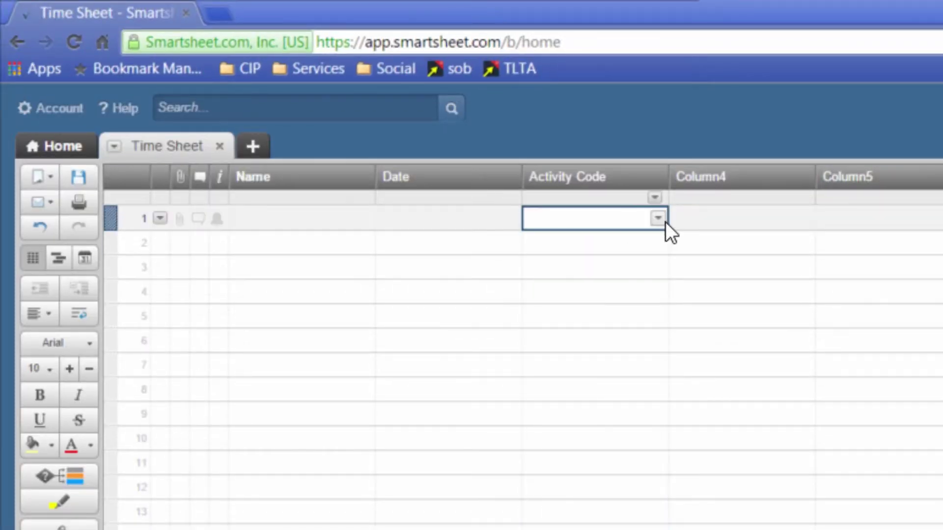
pyautogui.click(661, 220)
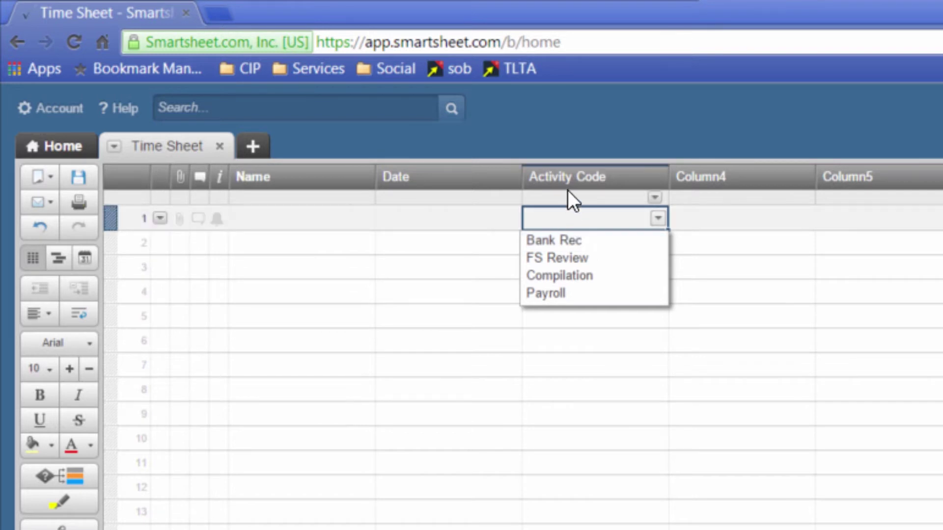
pyautogui.click(573, 177)
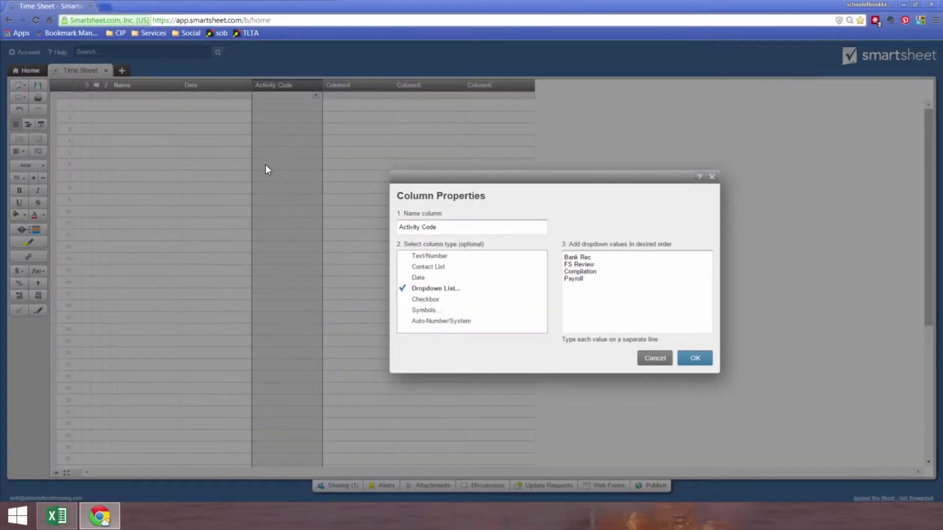
pyautogui.moveTo(585, 279); pyautogui.dragTo(571, 249)
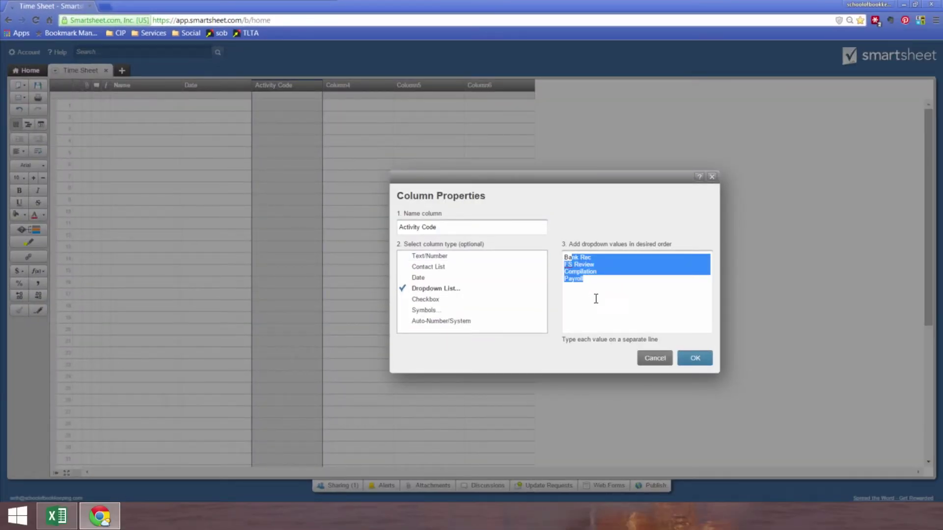
pyautogui.click(655, 358)
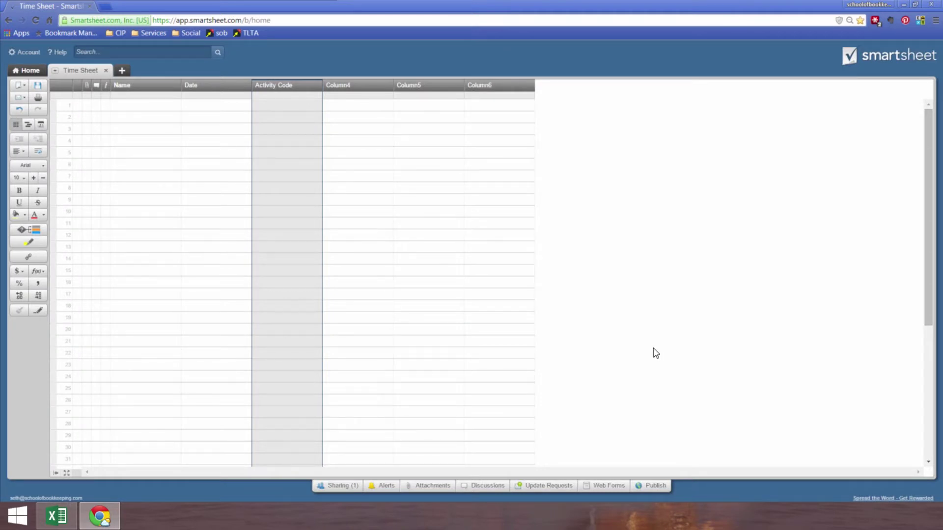
pyautogui.click(348, 89)
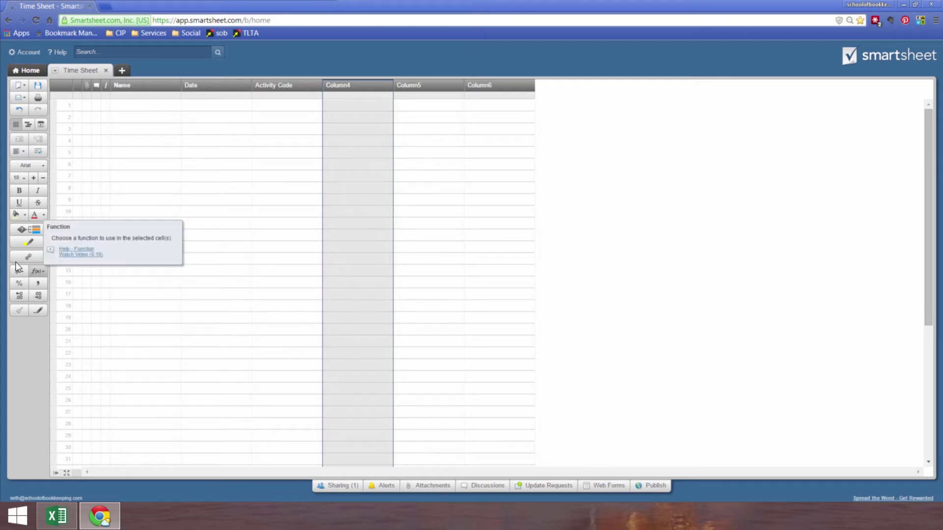
pyautogui.click(359, 106)
pyautogui.click(469, 105)
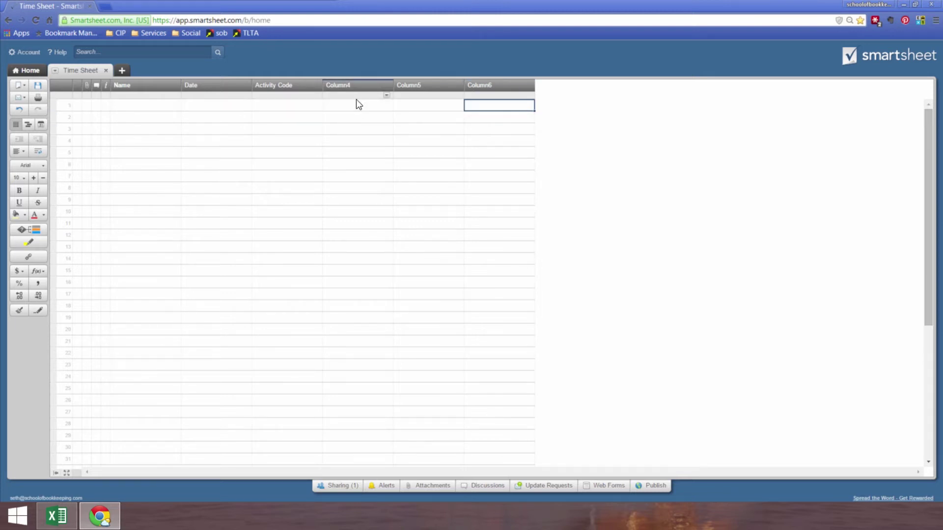
# Step: Rename Column4 to Total Hours (decimal)
pyautogui.doubleClick(348, 86)
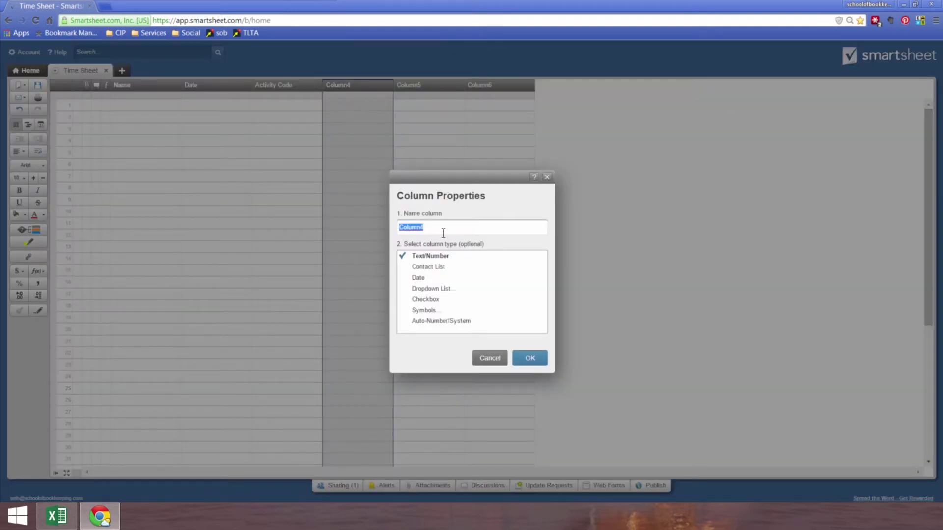
pyautogui.click(448, 227)
pyautogui.hotkey('ctrl', 'a')
pyautogui.write('Total Hours')
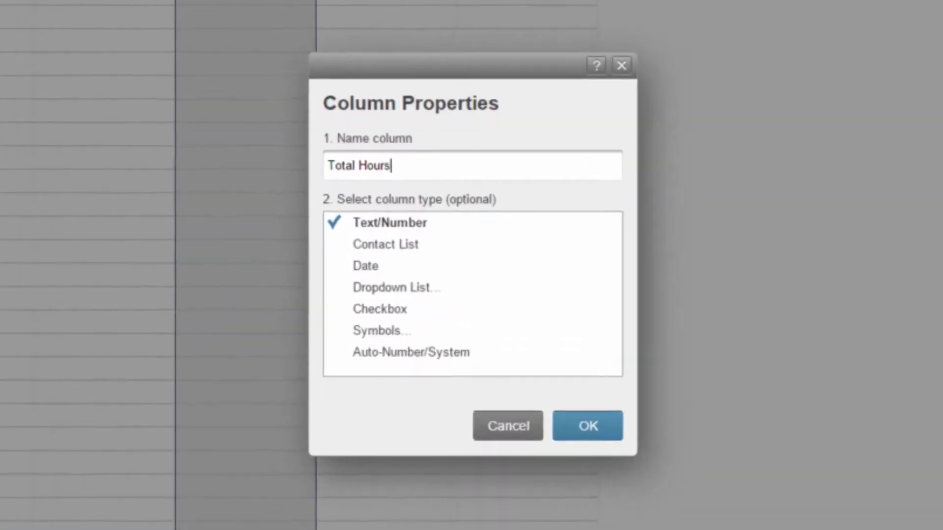
pyautogui.write(' (')
pyautogui.press('BackSpace')
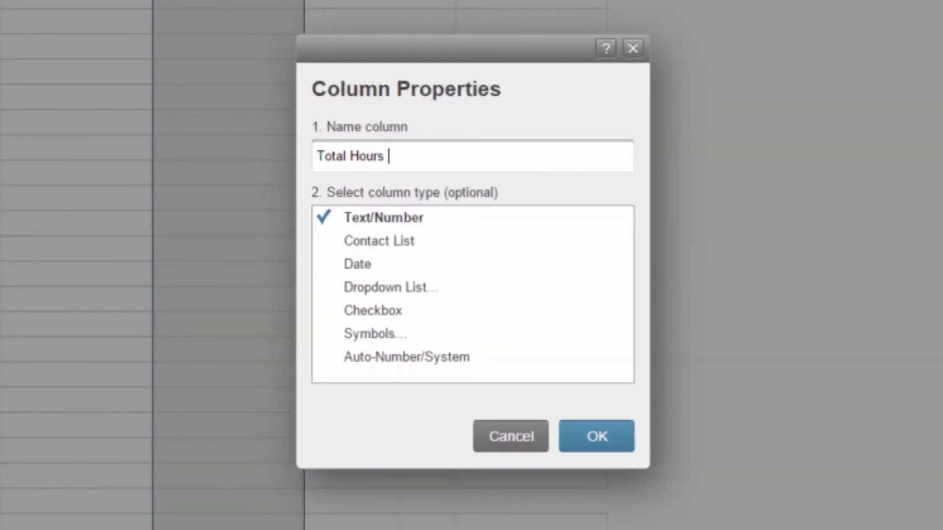
pyautogui.write('(decimal')
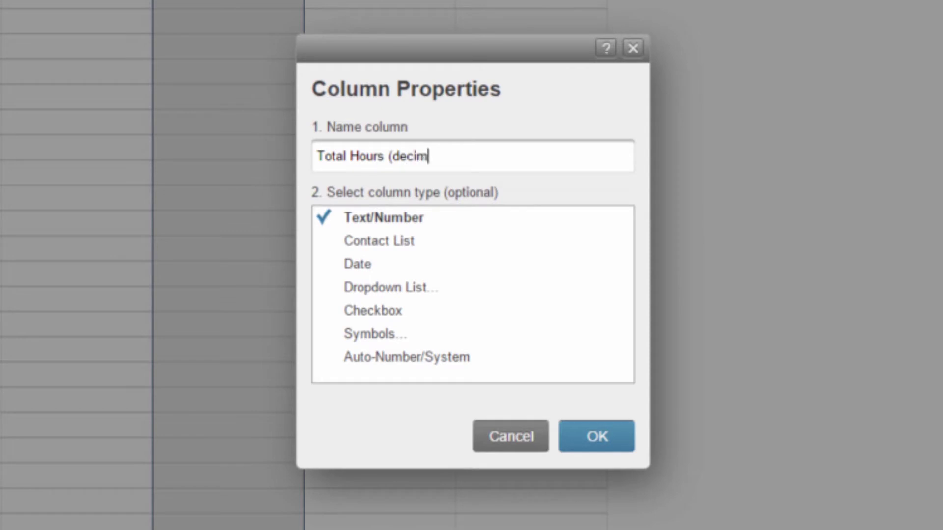
pyautogui.write(')')
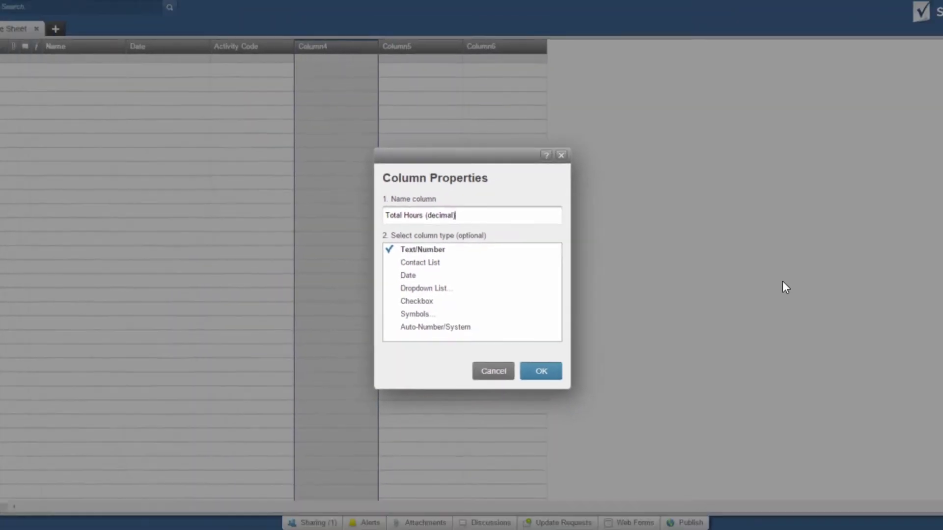
pyautogui.press('Return')
# Step: Test 1.25 in row 1's Total Hours cell, then clear it
pyautogui.click(758, 141)
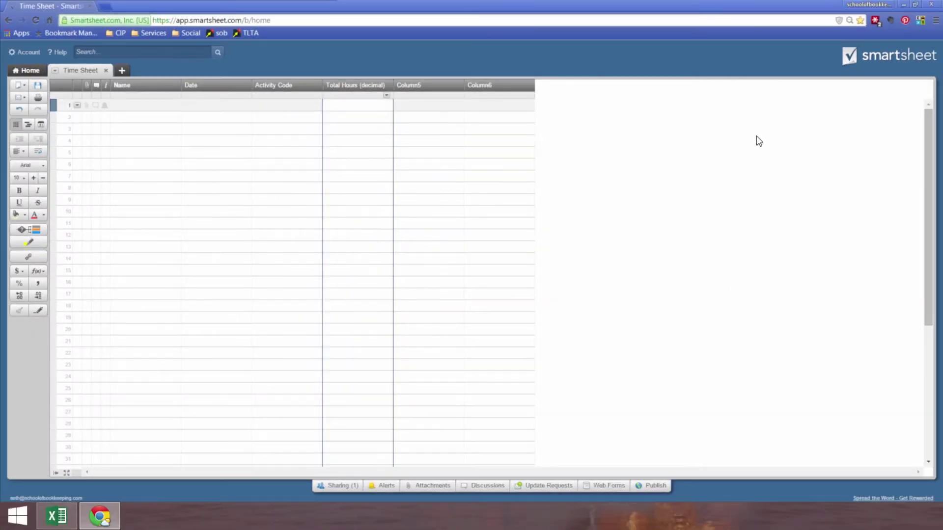
pyautogui.write('1:15')
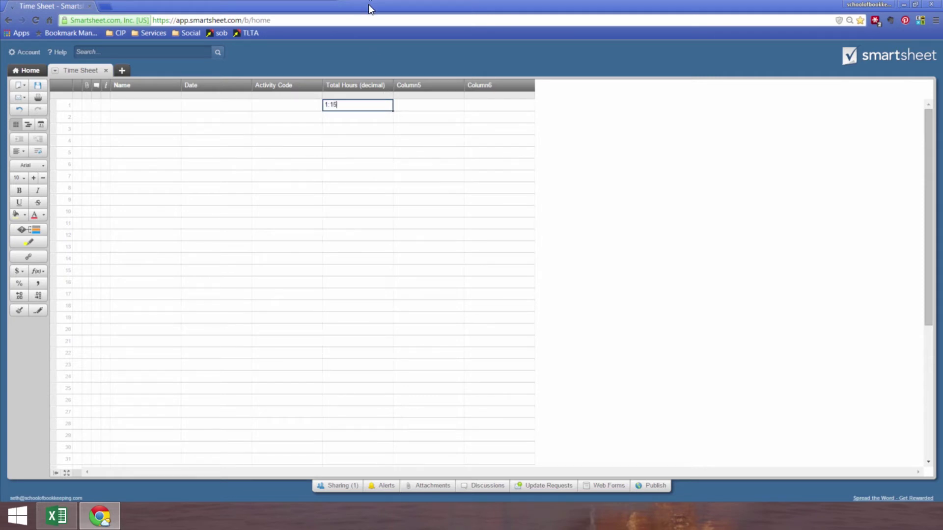
pyautogui.press('Return')
pyautogui.press('Up')
pyautogui.write('1.25')
pyautogui.press('Return')
pyautogui.press('Up')
pyautogui.press('Delete')
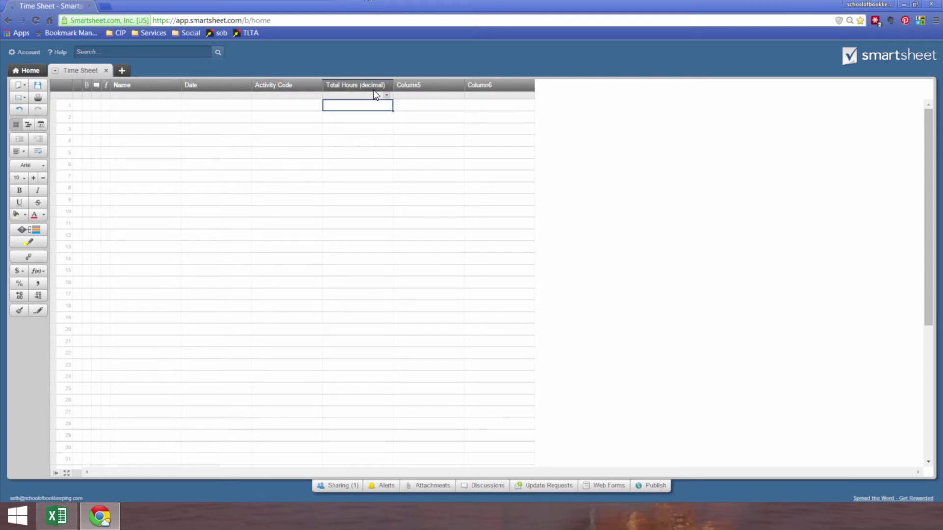
pyautogui.press('Tab')
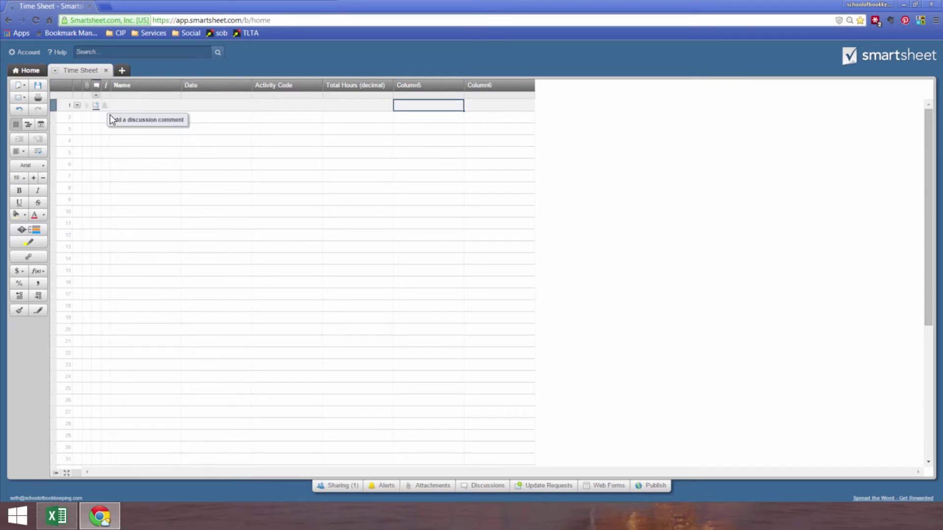
# Step: Rename Column5 to Description
pyautogui.doubleClick(415, 85)
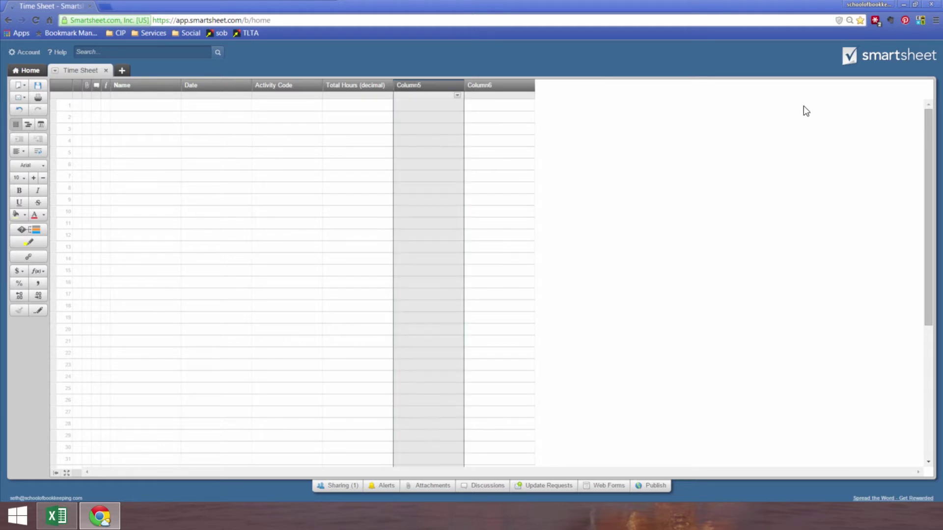
pyautogui.write('Desc')
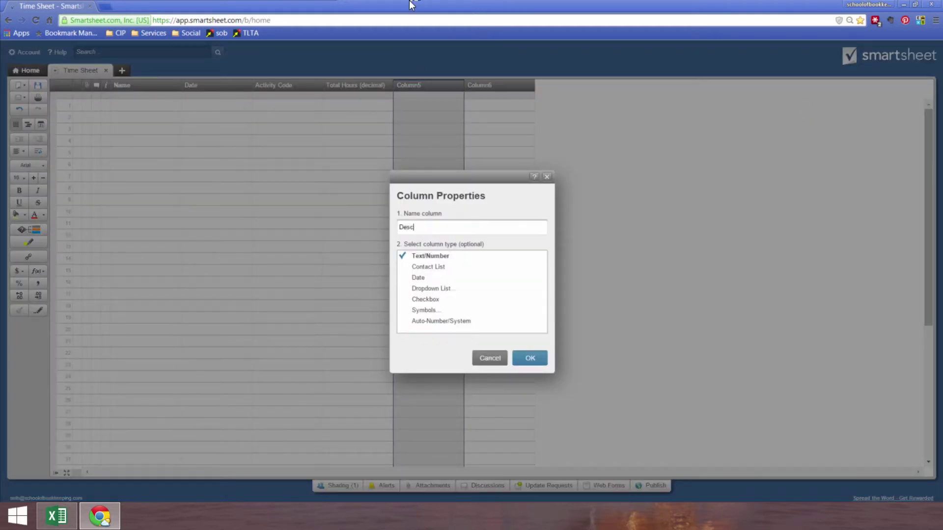
pyautogui.write('ription')
pyautogui.press('Return')
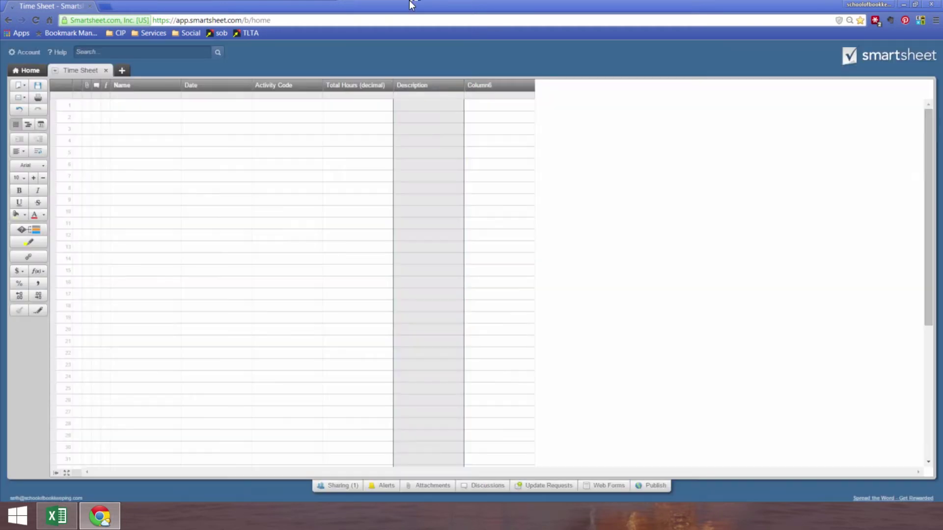
# Step: Rename Column6 to Rate
pyautogui.click(483, 104)
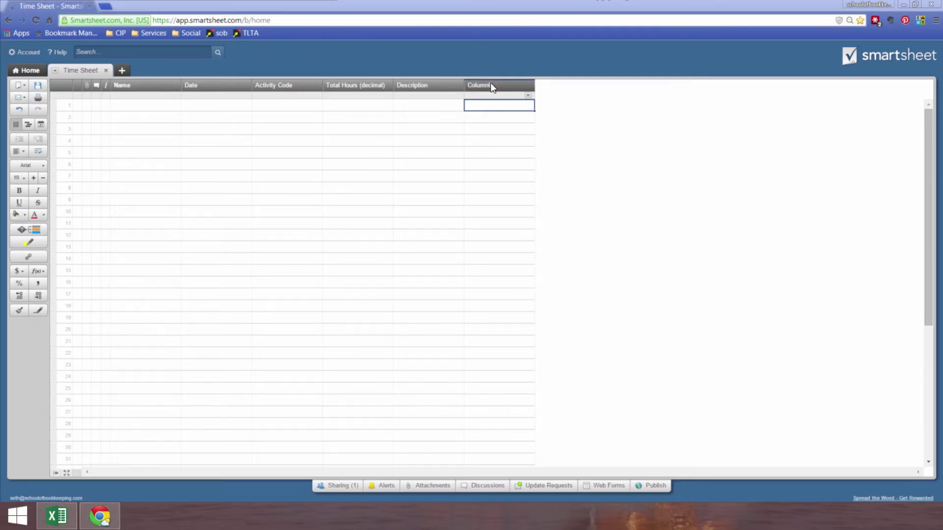
pyautogui.click(897, 112)
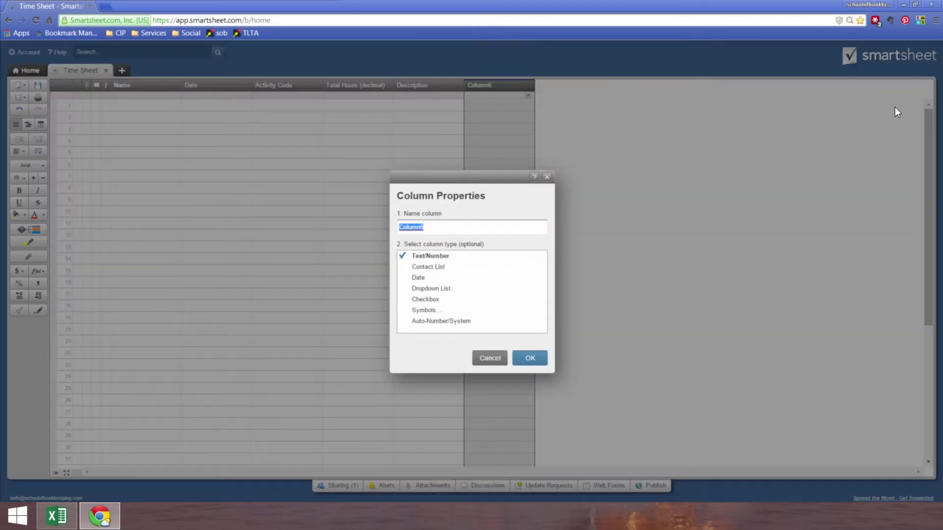
pyautogui.write('Rate')
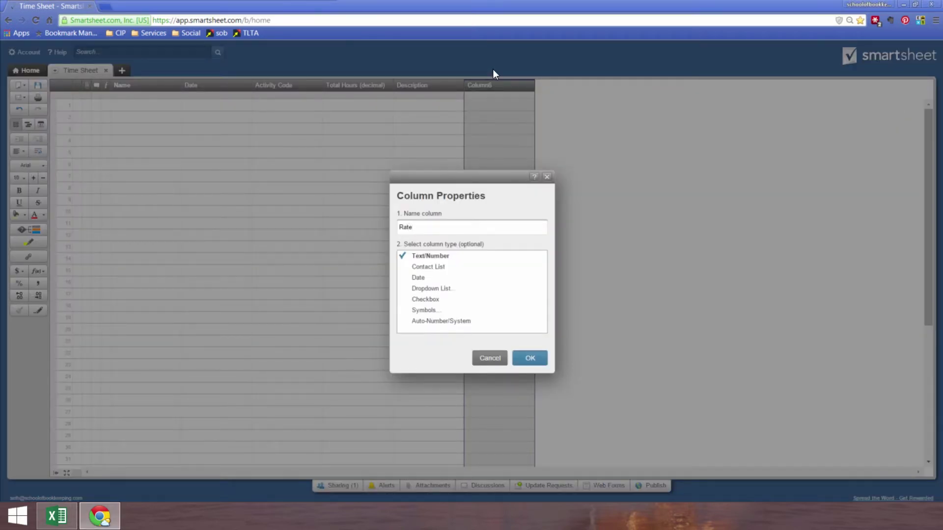
pyautogui.press('Return')
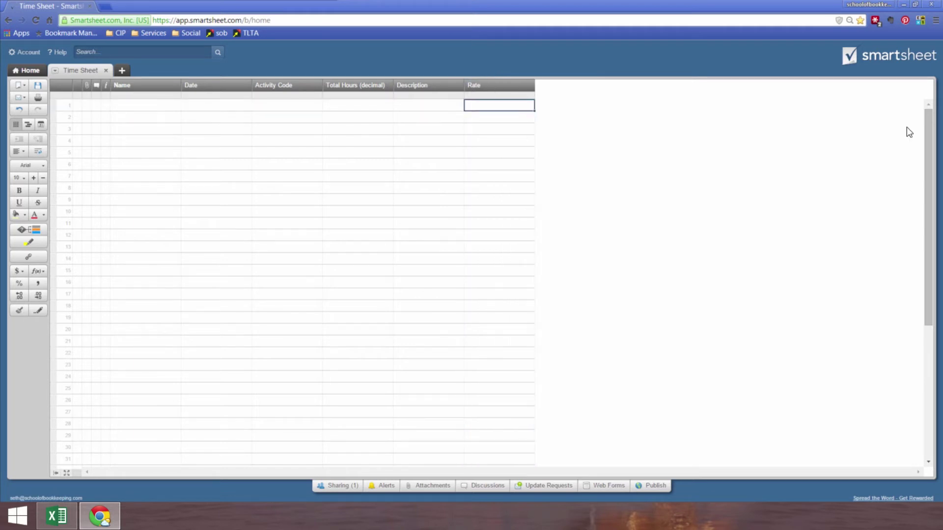
pyautogui.click(503, 108)
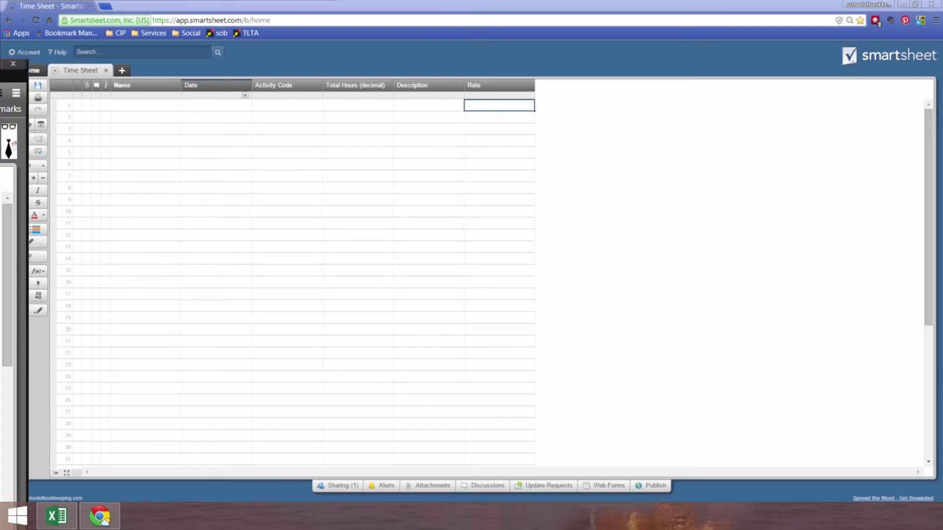
pyautogui.moveTo(0, 58); pyautogui.dragTo(338, 1)
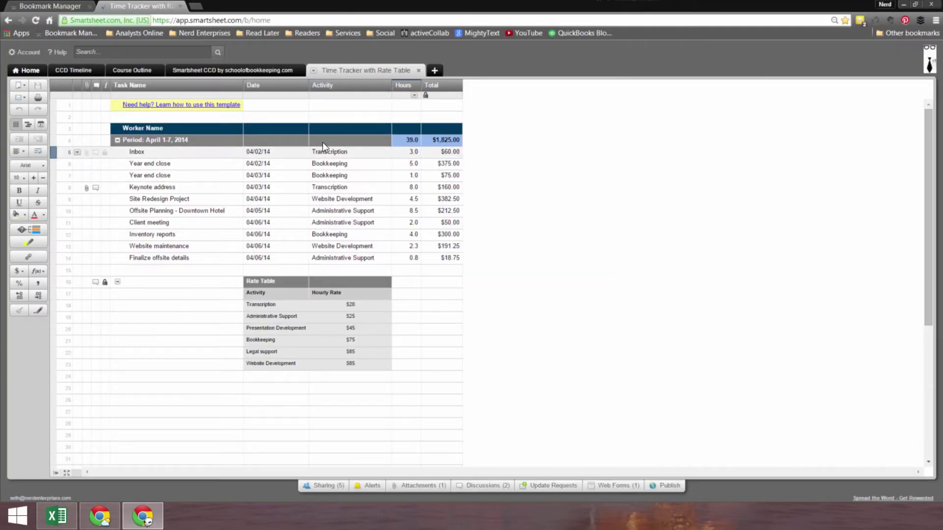
pyautogui.click(276, 306)
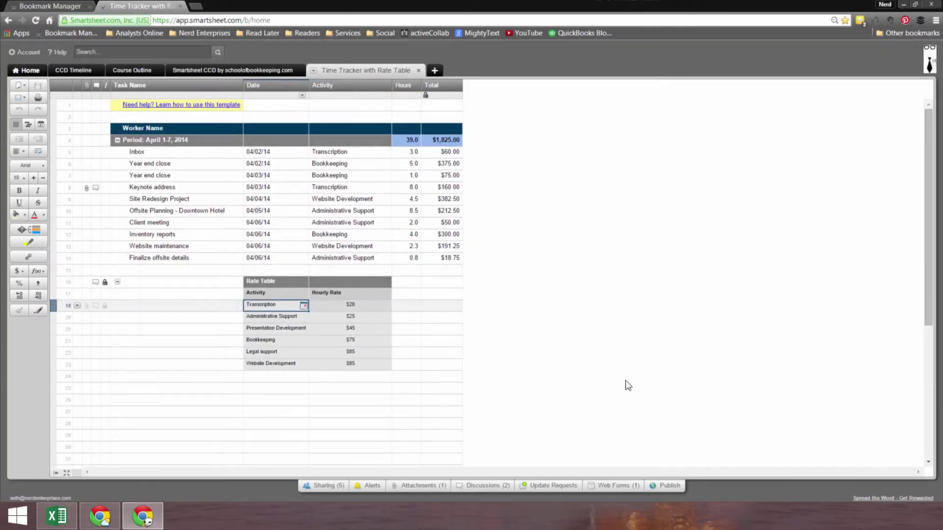
pyautogui.click(294, 317)
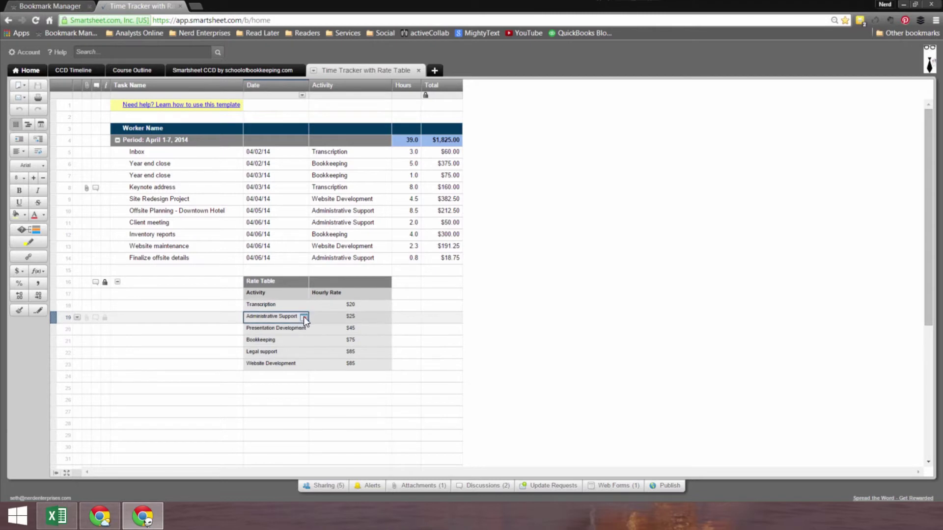
pyautogui.click(303, 317)
pyautogui.click(301, 317)
pyautogui.click(362, 307)
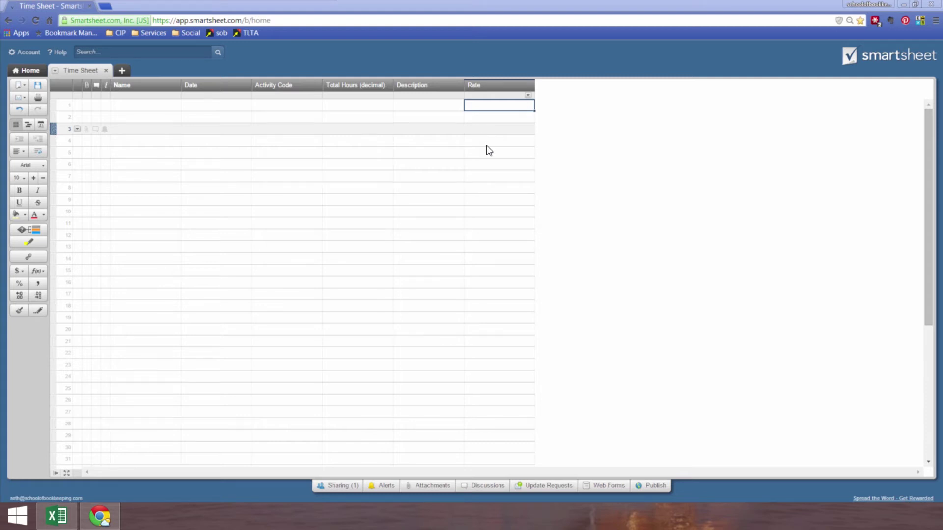
# Step: Insert a new column named Total to the right of Rate
pyautogui.rightClick(497, 87)
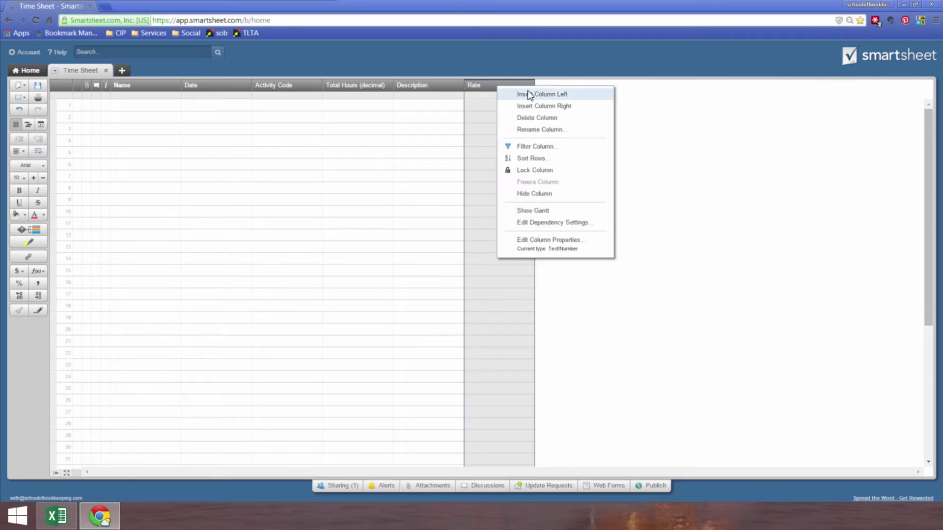
pyautogui.click(527, 105)
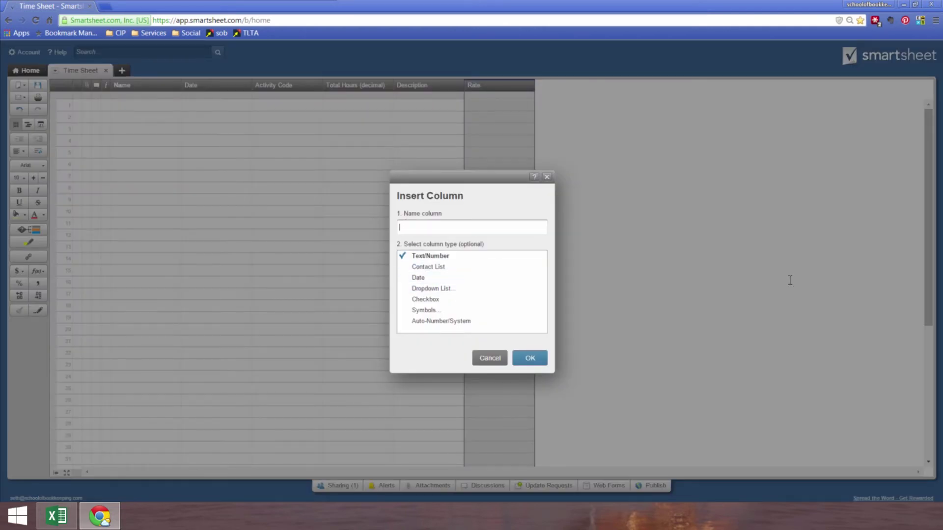
pyautogui.write('Total')
pyautogui.press('Return')
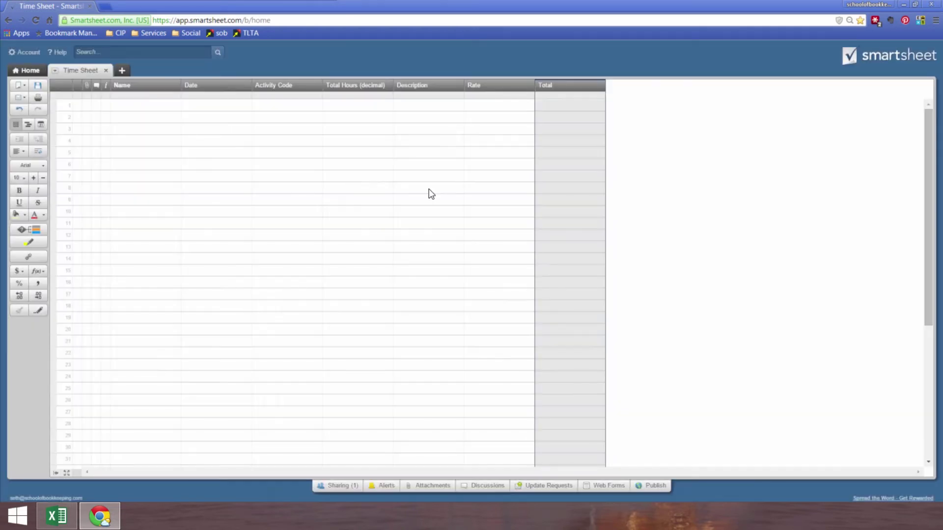
# Step: Enter =[Total Hours (decimal)]1*Rate1 in row 1's Total cell
pyautogui.click(544, 105)
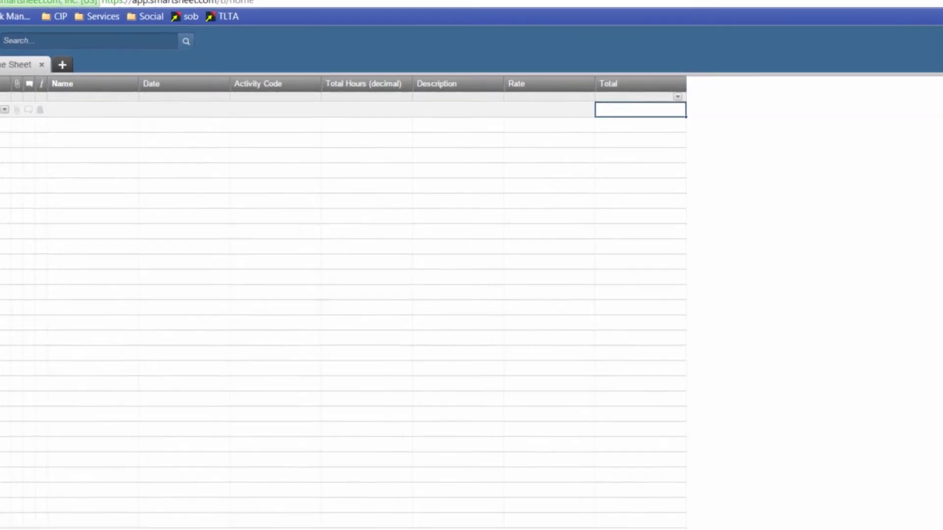
pyautogui.write('=')
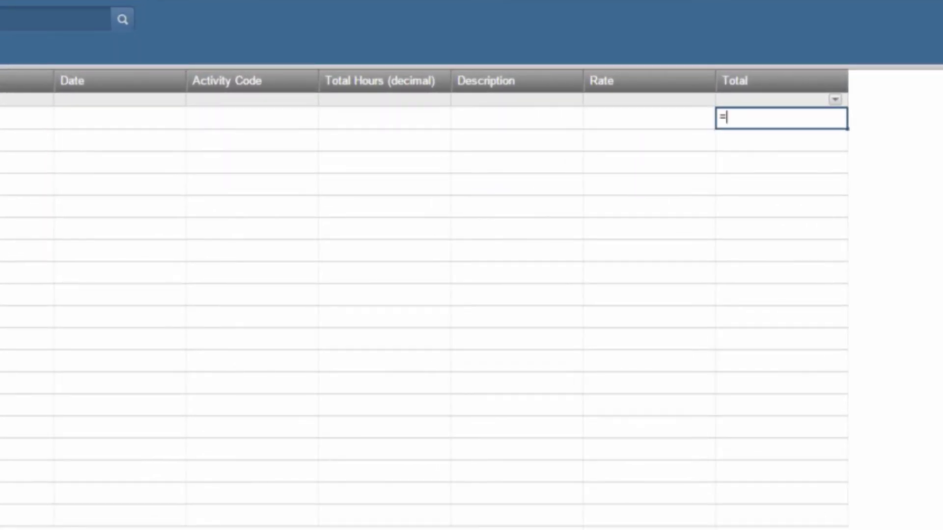
pyautogui.press('Down')
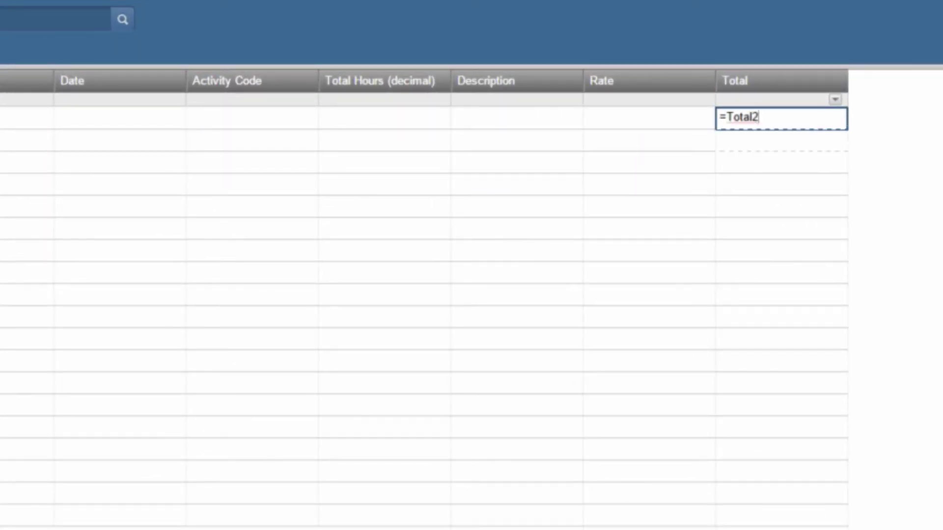
pyautogui.press('Down')
pyautogui.press('Down')
pyautogui.press('Up')
pyautogui.press('Up')
pyautogui.press('Up')
pyautogui.press('Left')
pyautogui.press('Left')
pyautogui.press('Left')
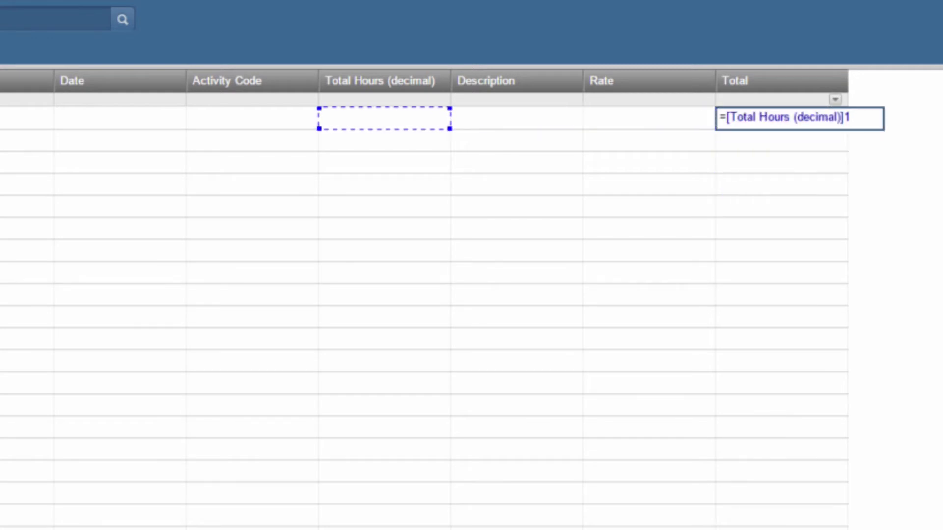
pyautogui.write('*')
pyautogui.press('Left')
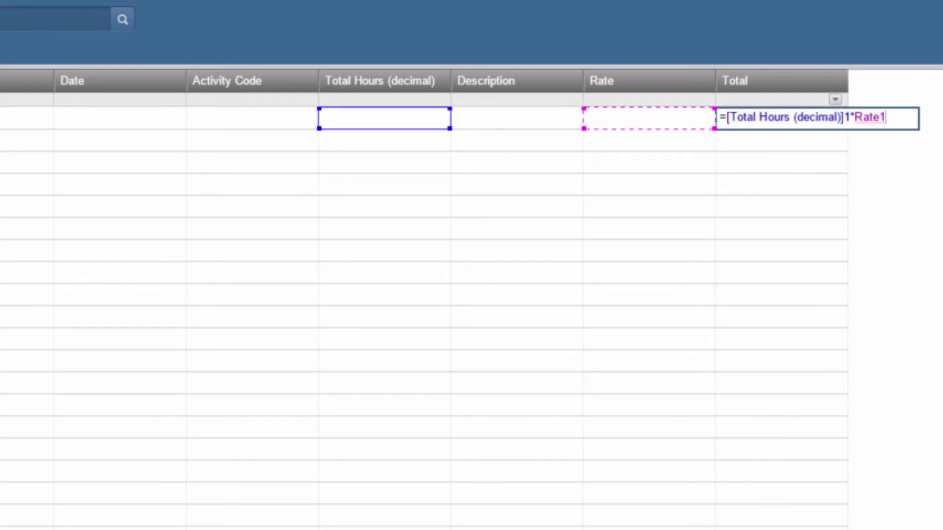
pyautogui.press('Return')
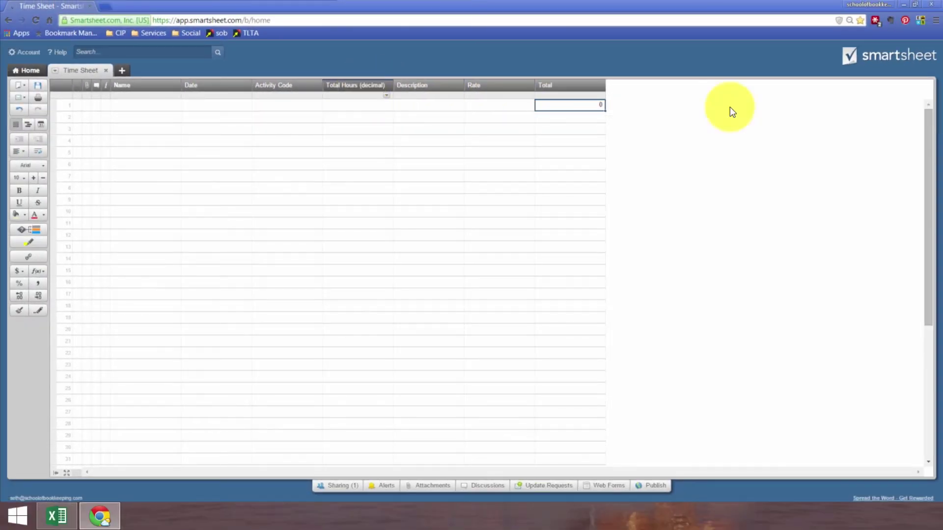
# Step: Move Total Hours (decimal) after Description and apply comma formatting to the numeric cells
pyautogui.moveTo(363, 85); pyautogui.dragTo(489, 93)
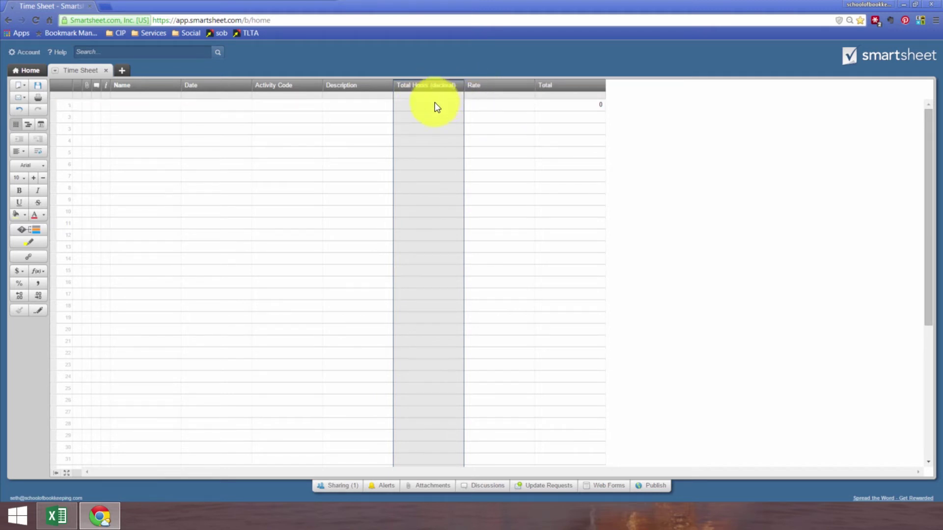
pyautogui.moveTo(436, 105); pyautogui.dragTo(589, 448)
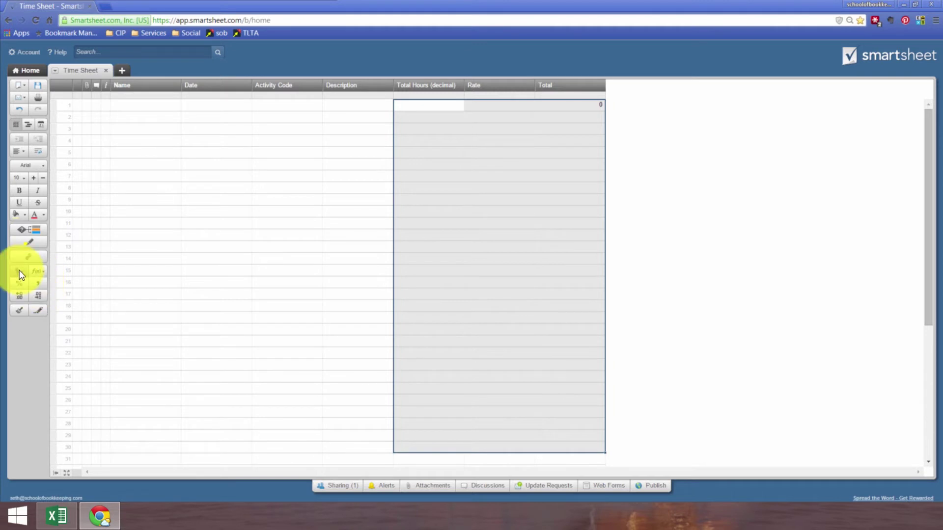
pyautogui.click(35, 285)
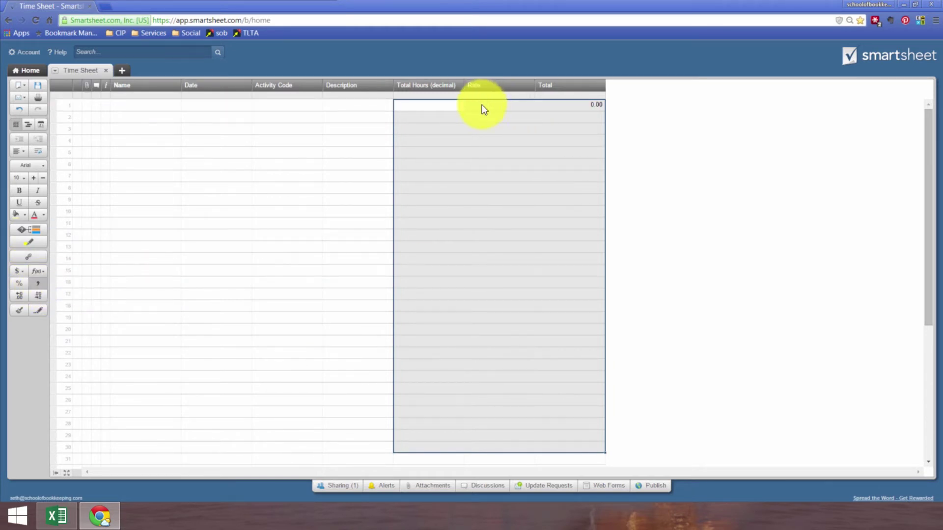
# Step: Format the Total column as US dollars, leaving Rate unchanged
pyautogui.moveTo(562, 104); pyautogui.dragTo(581, 447)
pyautogui.click(18, 271)
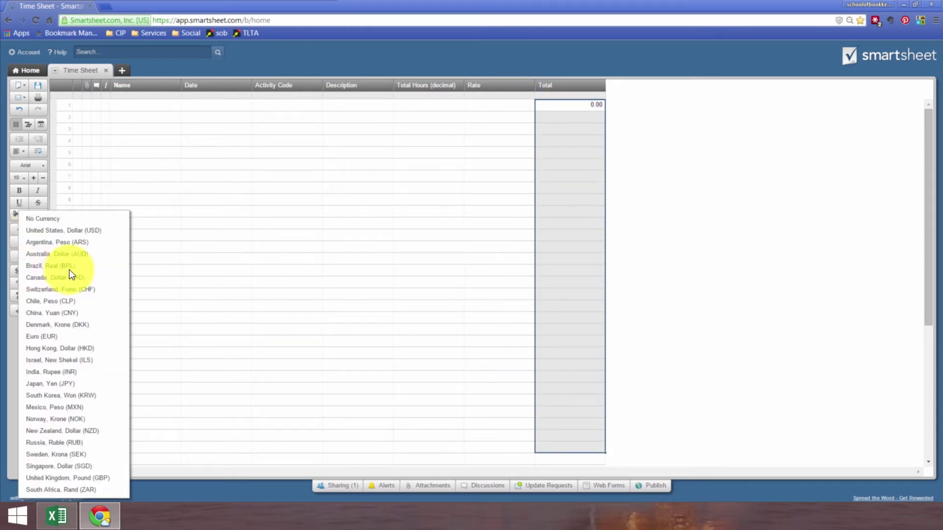
pyautogui.click(59, 230)
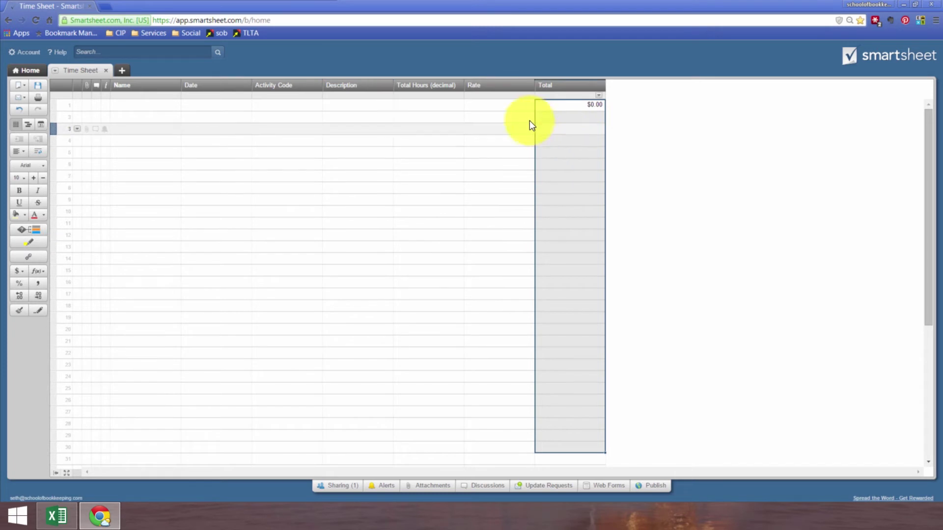
pyautogui.click(441, 106)
pyautogui.moveTo(485, 106); pyautogui.dragTo(499, 425)
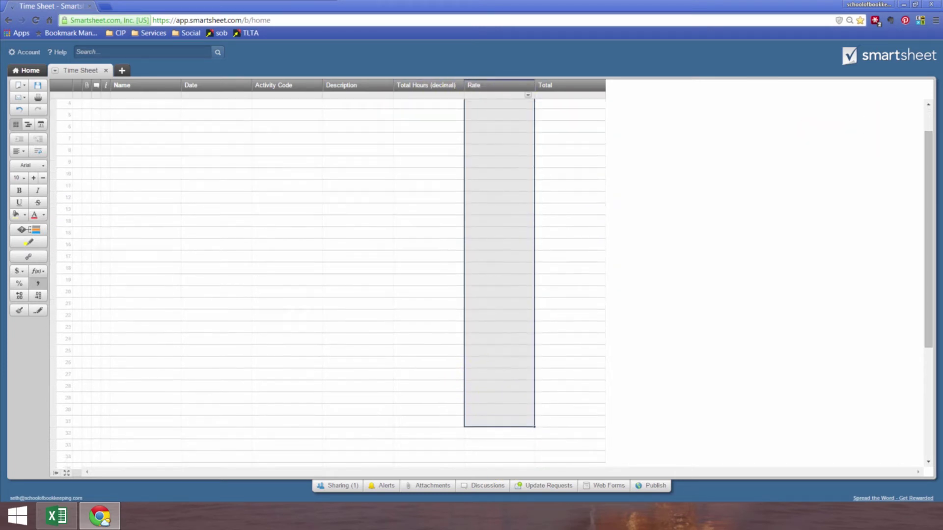
pyautogui.click(19, 271)
pyautogui.click(354, 285)
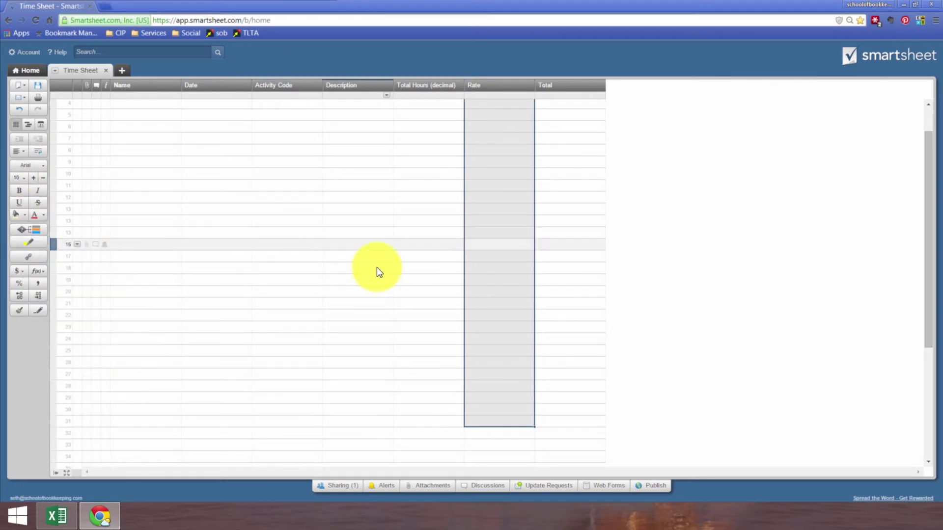
pyautogui.scroll(2, 376, 267)
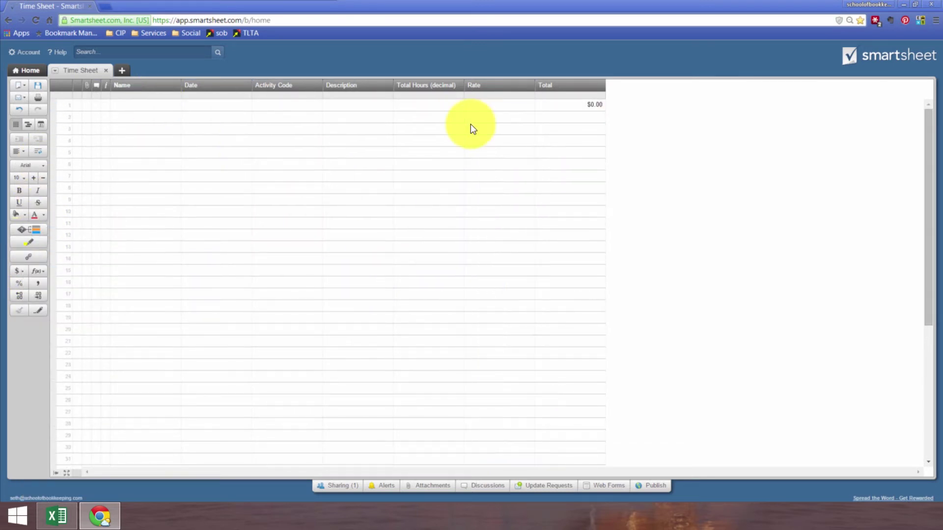
pyautogui.click(148, 105)
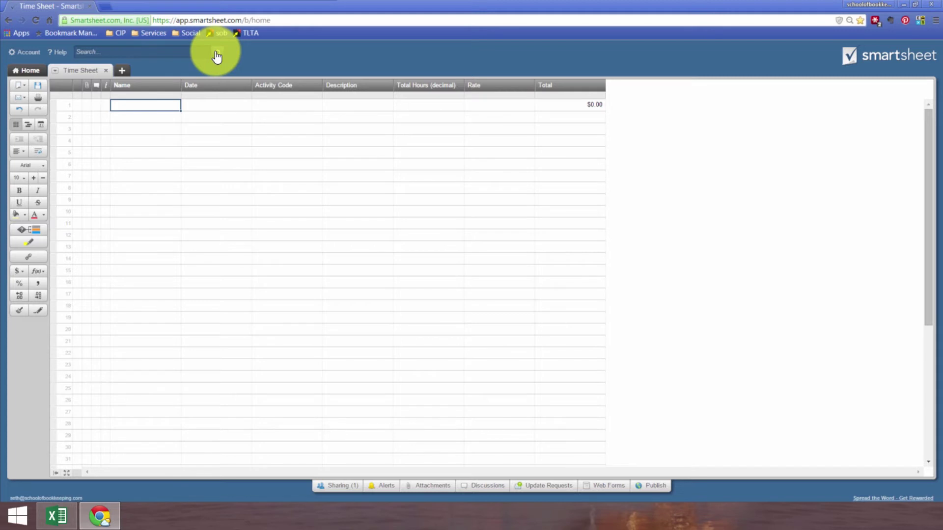
pyautogui.doubleClick(137, 92)
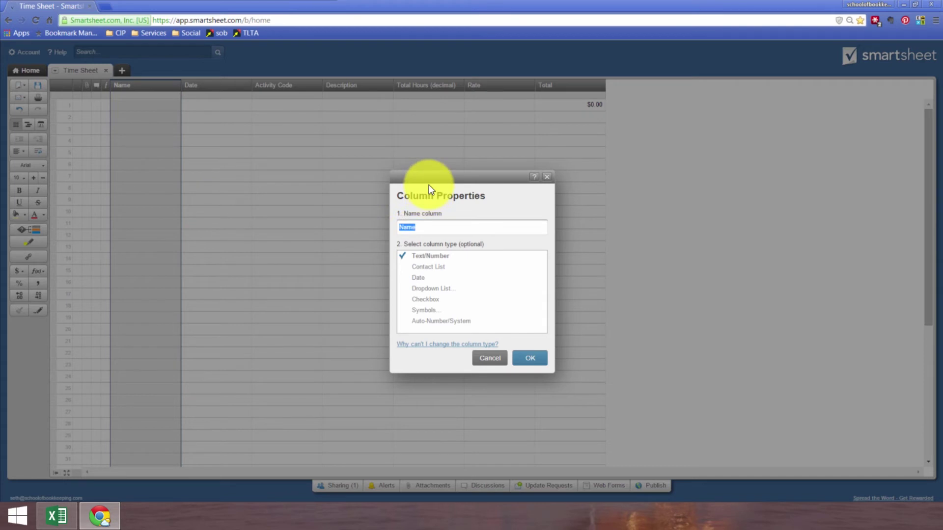
pyautogui.click(547, 177)
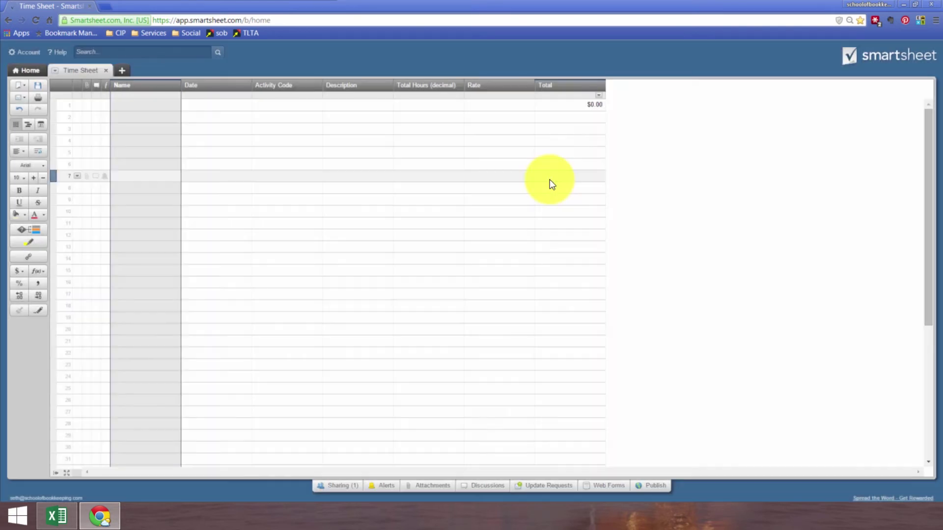
pyautogui.click(142, 103)
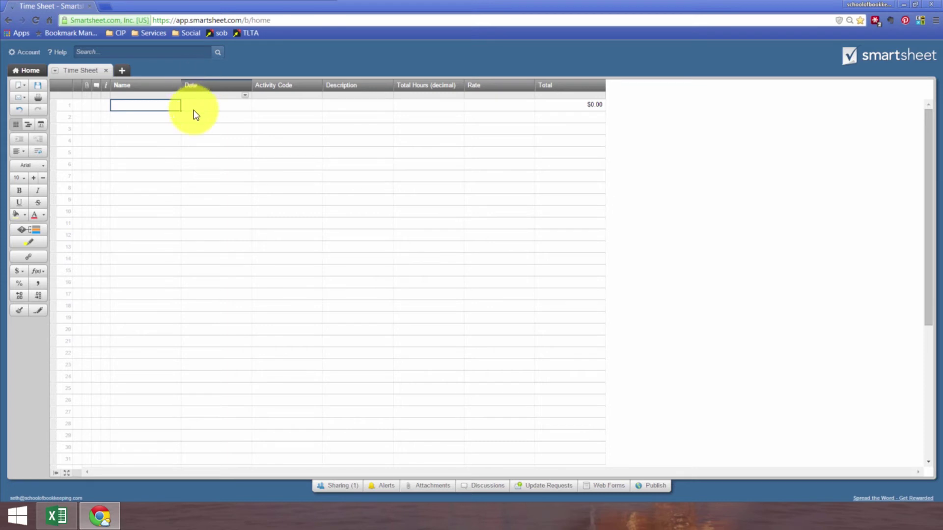
pyautogui.click(198, 105)
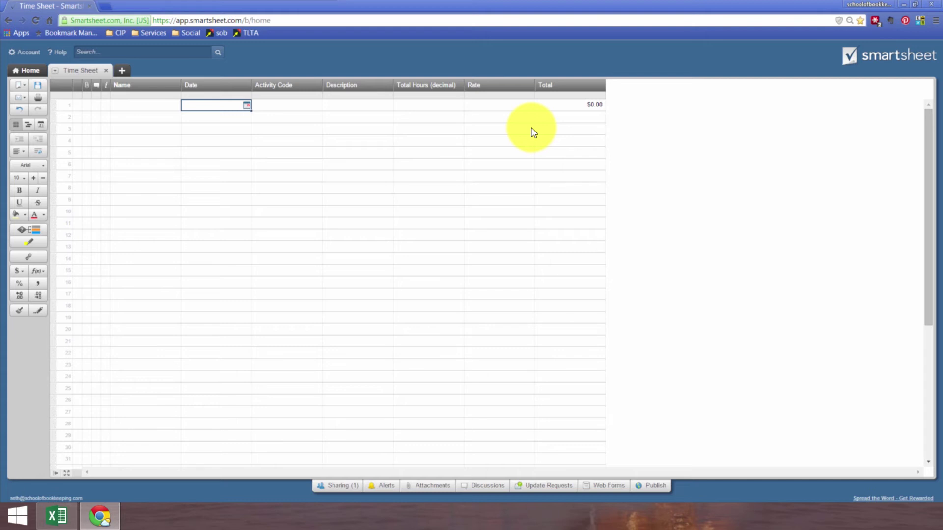
pyautogui.click(610, 486)
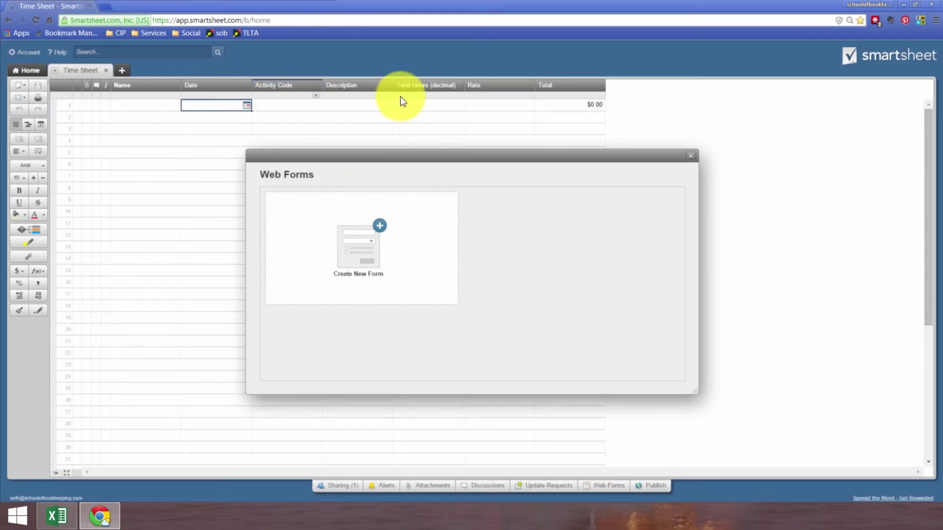
# Step: Create a new Time Sheet web form and remove its Total and Rate fields
pyautogui.click(372, 242)
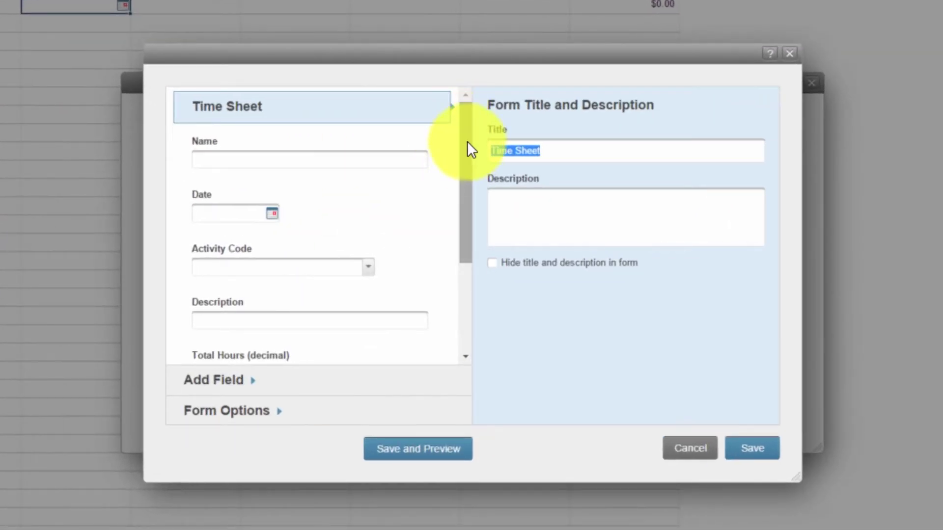
pyautogui.moveTo(468, 143); pyautogui.dragTo(473, 301)
pyautogui.click(290, 332)
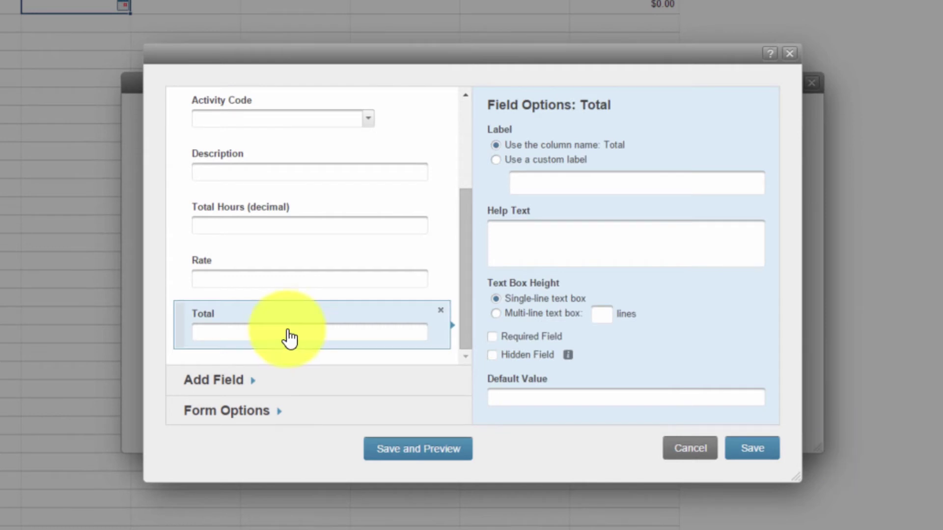
pyautogui.click(441, 310)
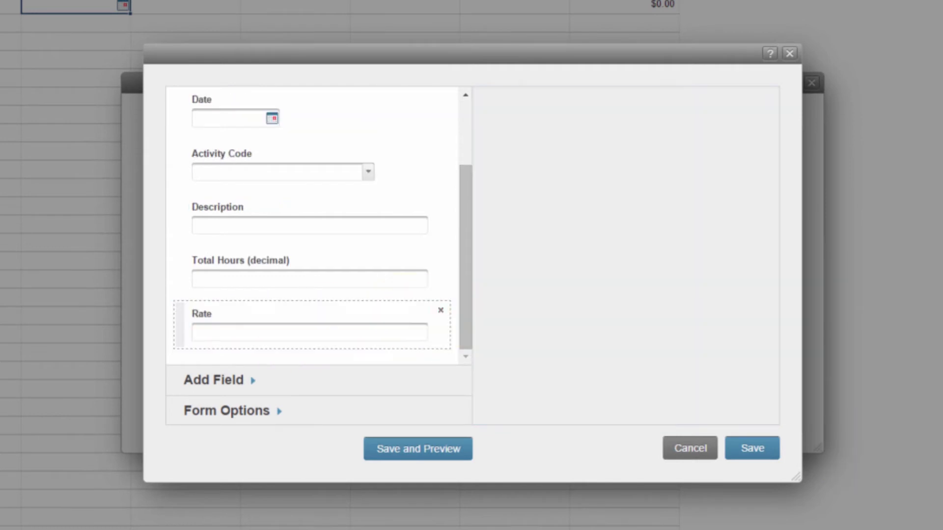
pyautogui.click(440, 310)
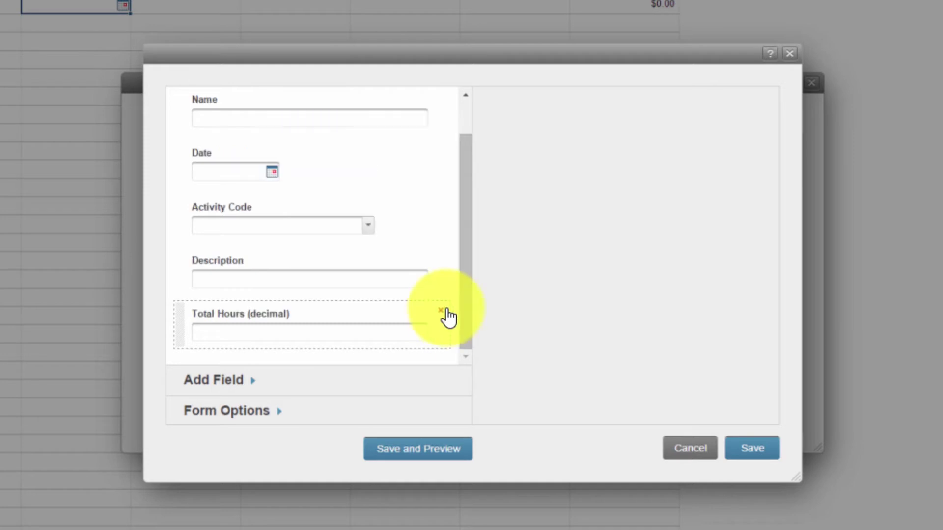
pyautogui.scroll(2, 432, 198)
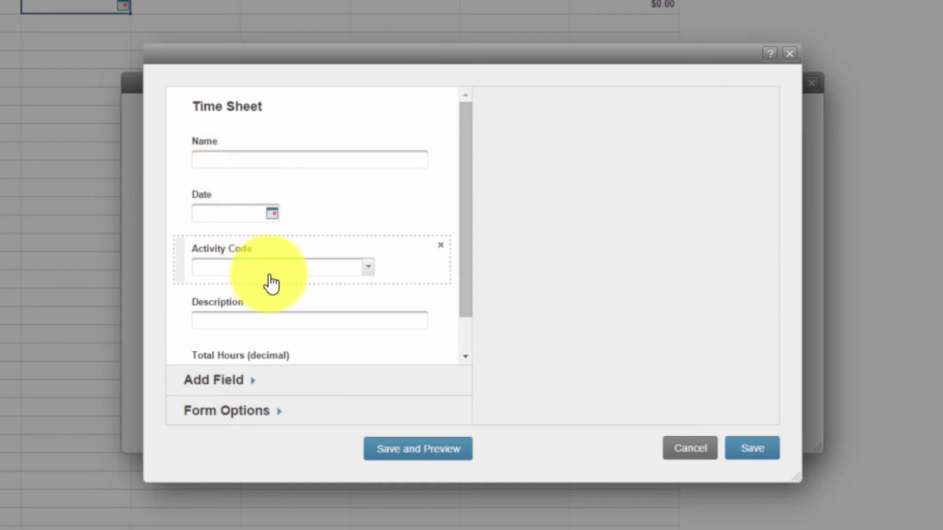
pyautogui.scroll(-1, 268, 281)
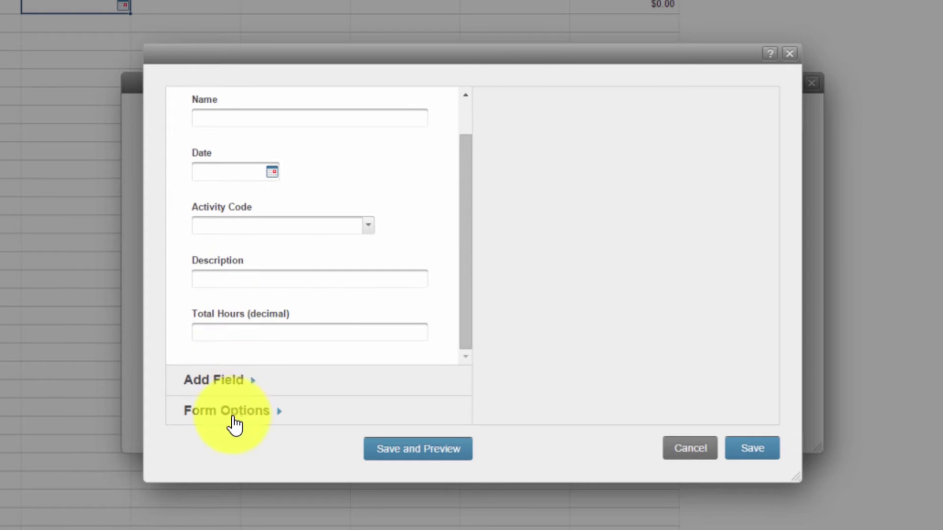
pyautogui.click(228, 386)
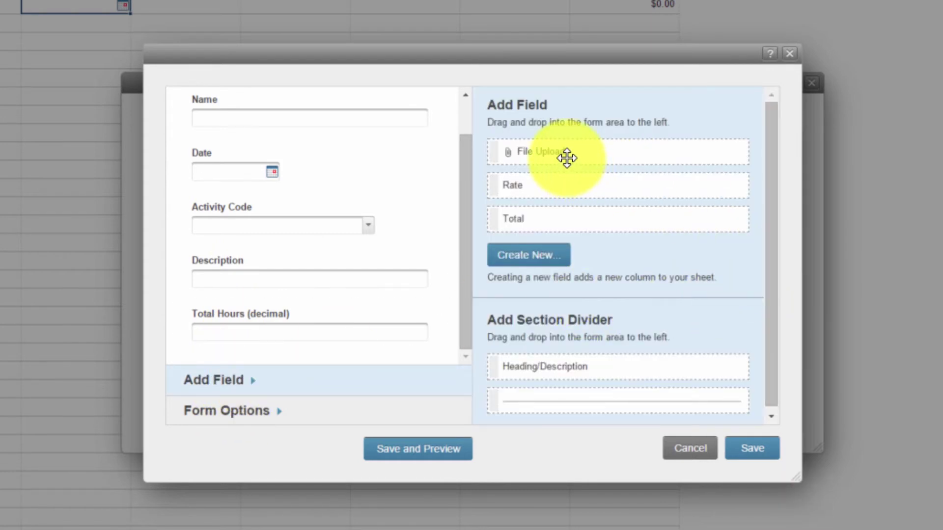
# Step: Drag a File Upload field below Total Hours (decimal) in the form
pyautogui.moveTo(565, 158); pyautogui.dragTo(263, 368)
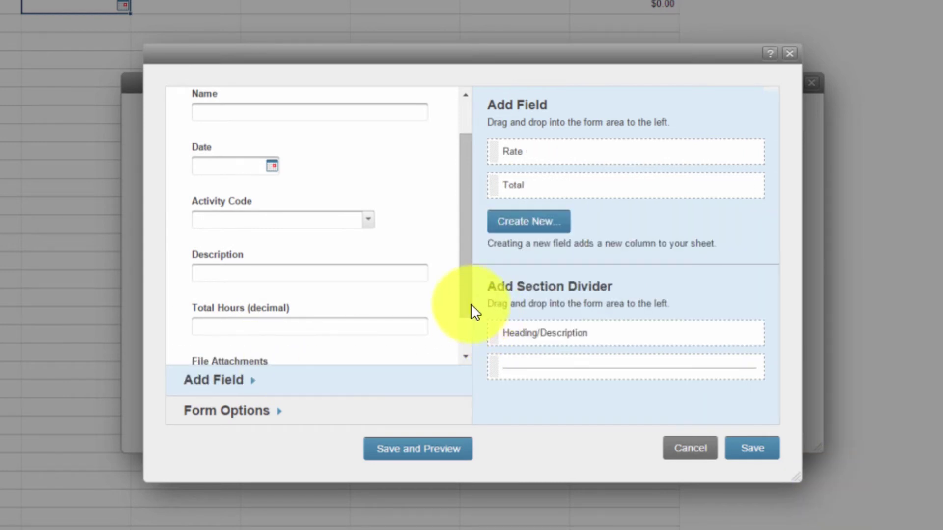
pyautogui.scroll(-2, 246, 332)
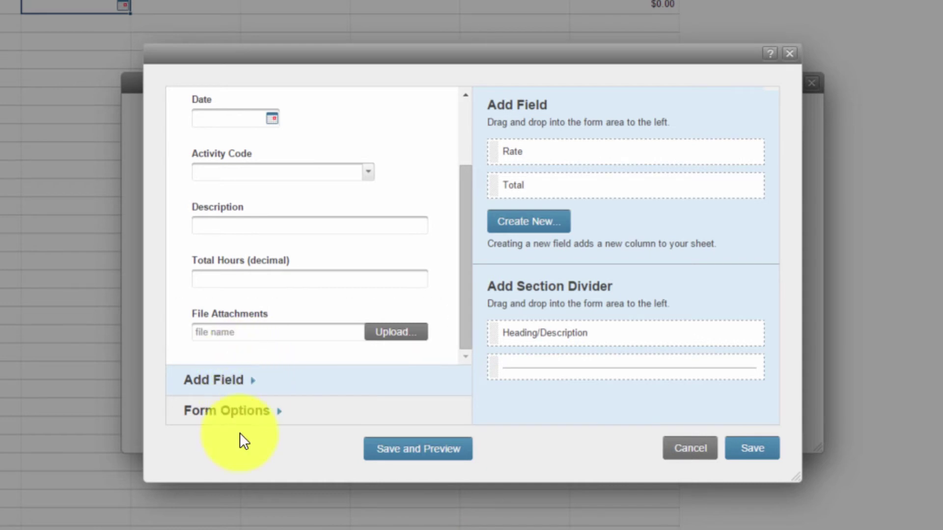
pyautogui.click(217, 409)
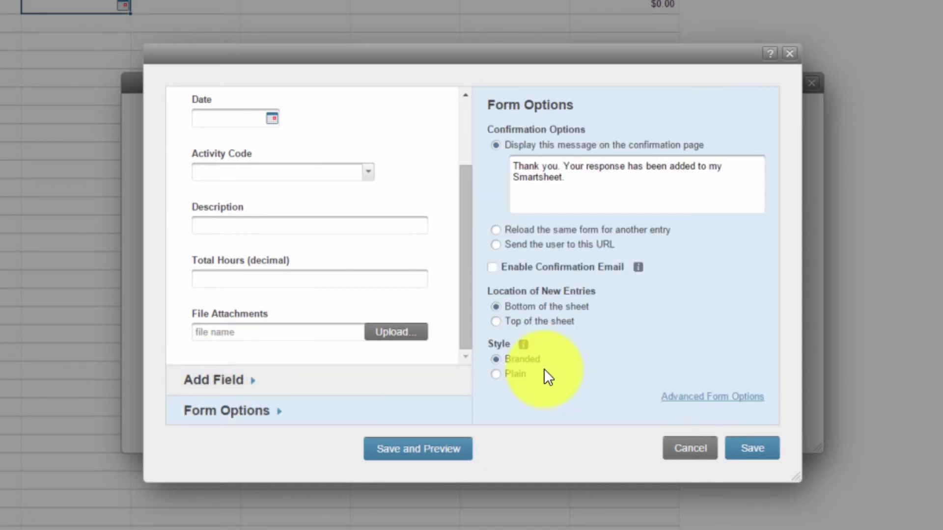
# Step: Keep the Branded form style and the default thank-you confirmation message
pyautogui.click(496, 374)
pyautogui.press('Up')
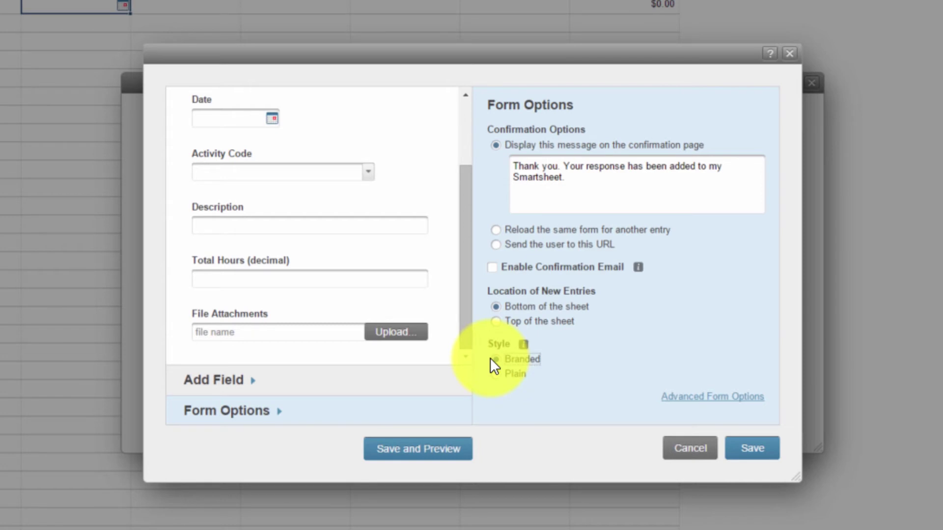
pyautogui.click(579, 178)
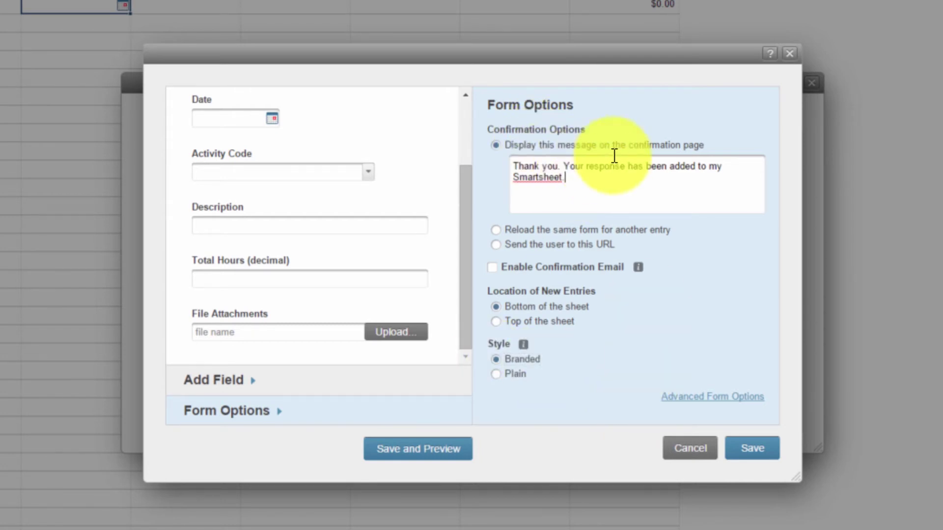
pyautogui.moveTo(577, 181); pyautogui.dragTo(572, 179)
pyautogui.click(572, 181)
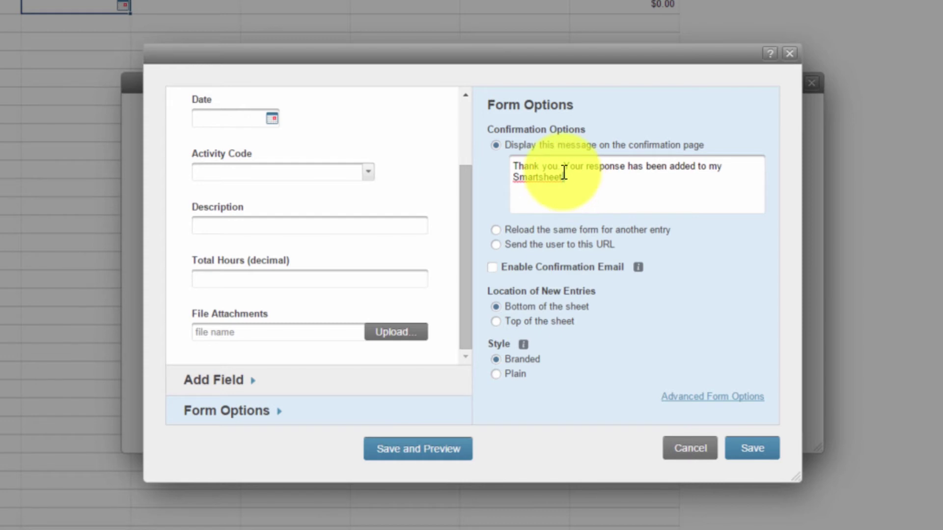
pyautogui.moveTo(572, 171); pyautogui.dragTo(581, 175)
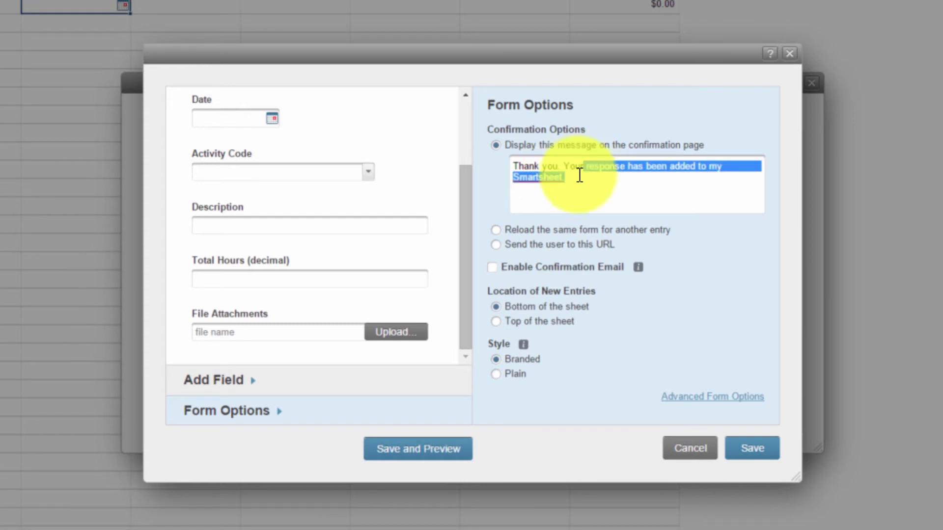
pyautogui.click(579, 178)
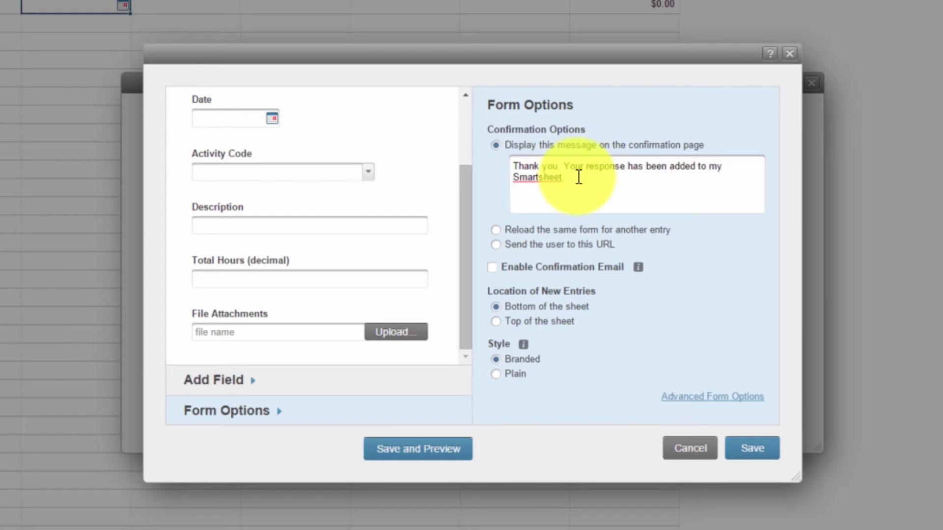
# Step: Set the confirmation option to 'Reload the same form for another entry'
pyautogui.click(499, 229)
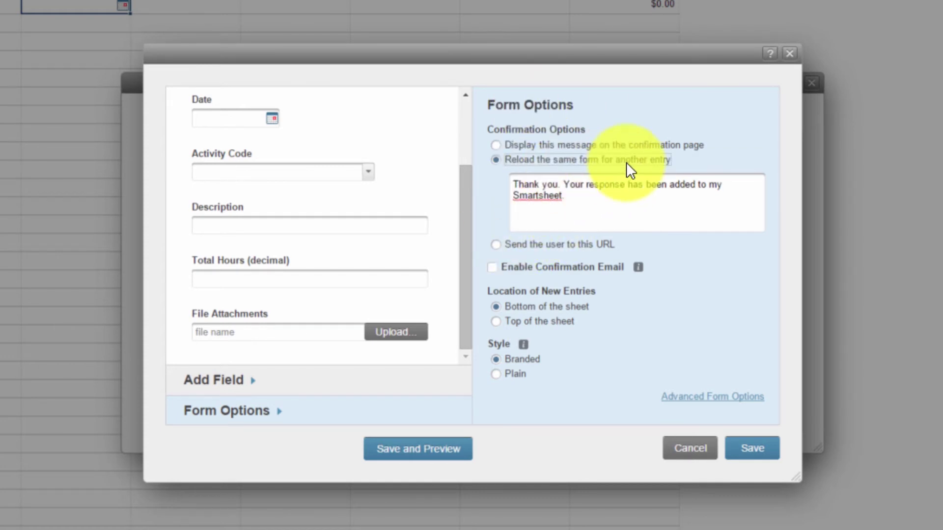
pyautogui.moveTo(579, 200); pyautogui.dragTo(539, 185)
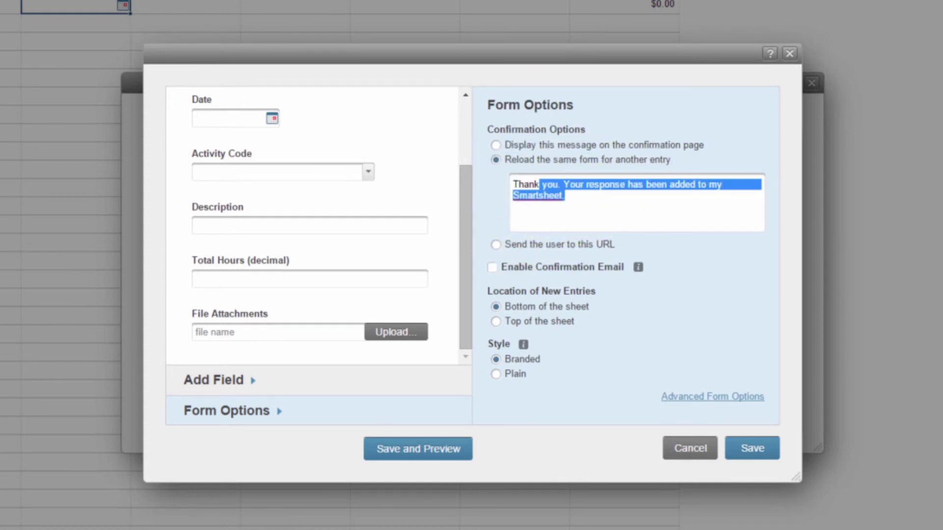
pyautogui.click(579, 200)
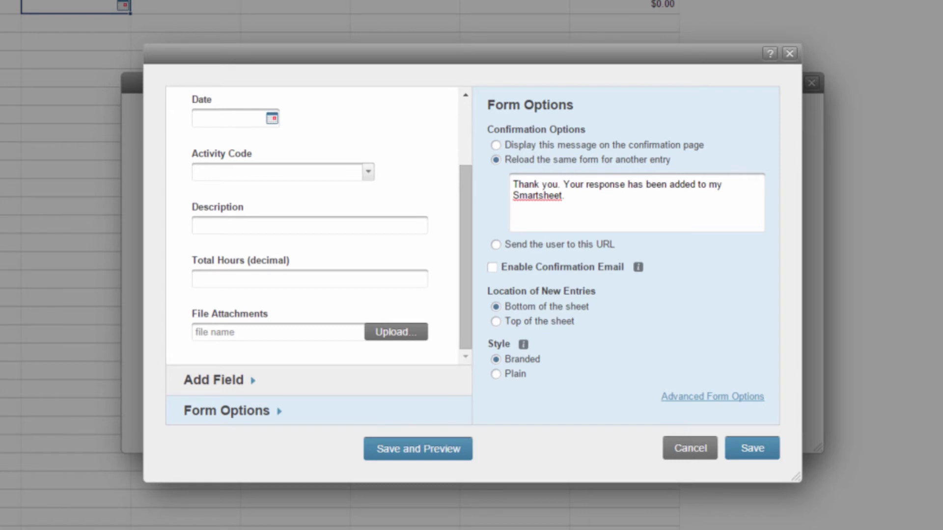
pyautogui.click(497, 243)
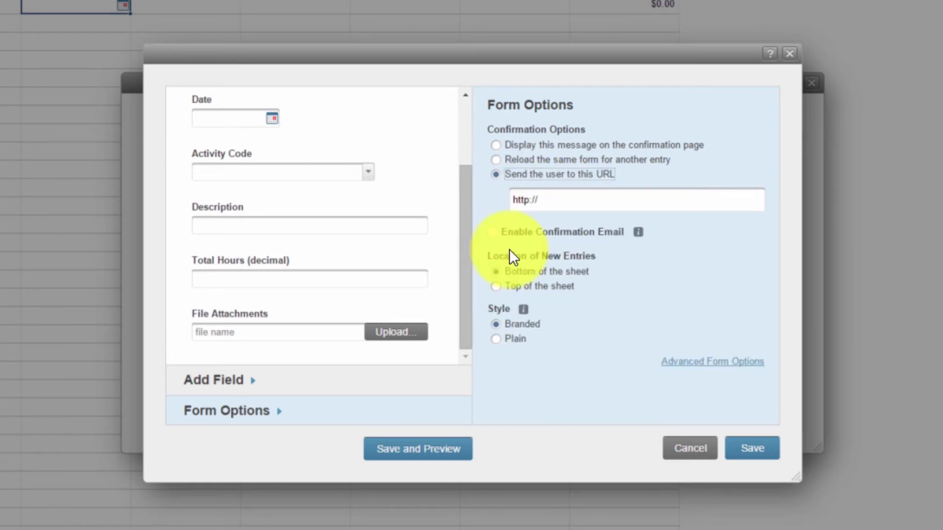
pyautogui.click(500, 159)
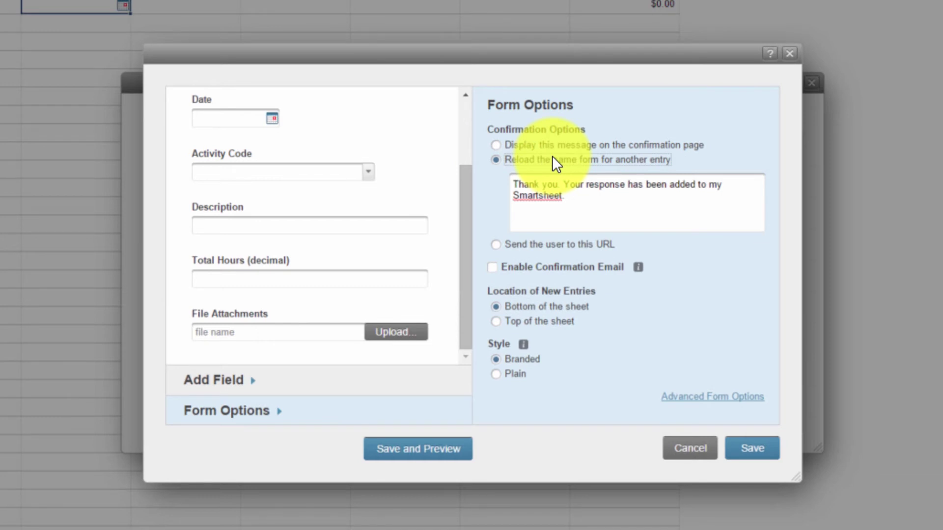
# Step: Enable the confirmation email for submitters, keeping its default message
pyautogui.click(492, 267)
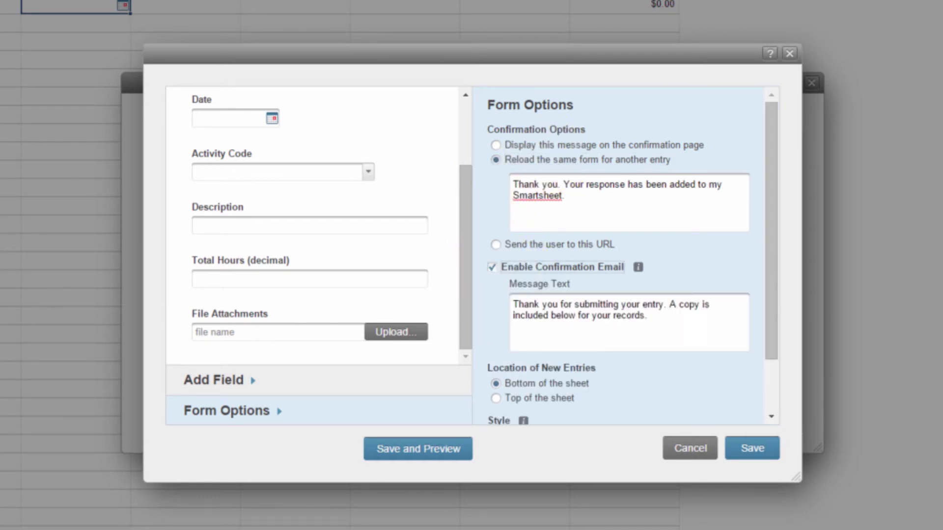
pyautogui.moveTo(647, 316); pyautogui.dragTo(506, 303)
pyautogui.click(503, 297)
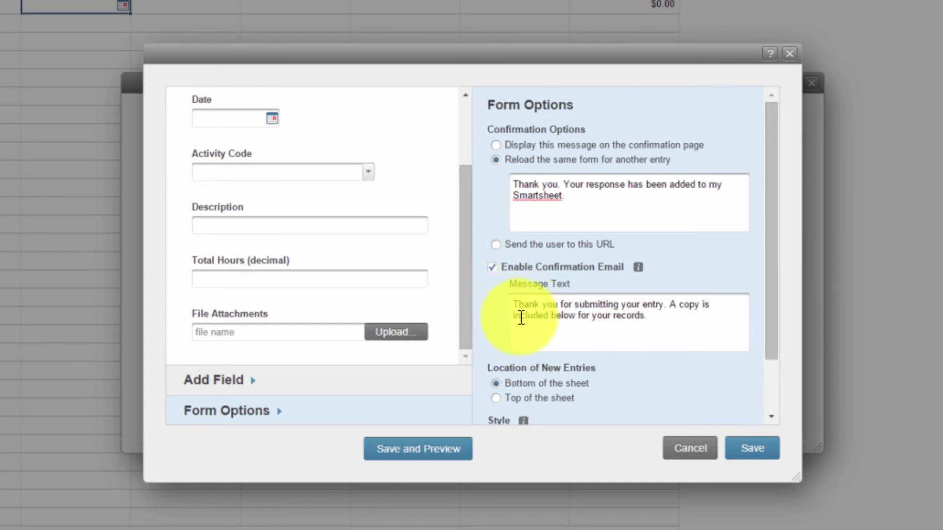
# Step: Set Location of New Entries to 'Top of the sheet'
pyautogui.scroll(-2, 513, 314)
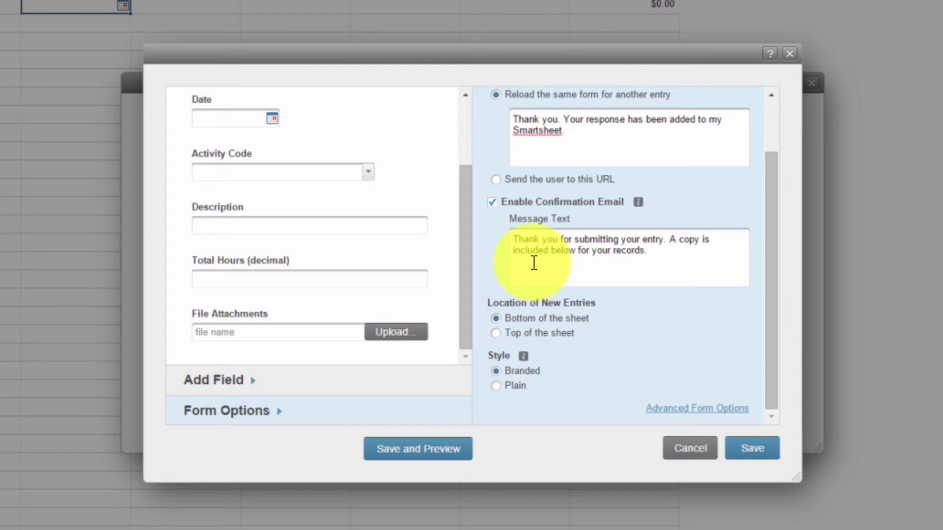
pyautogui.click(499, 333)
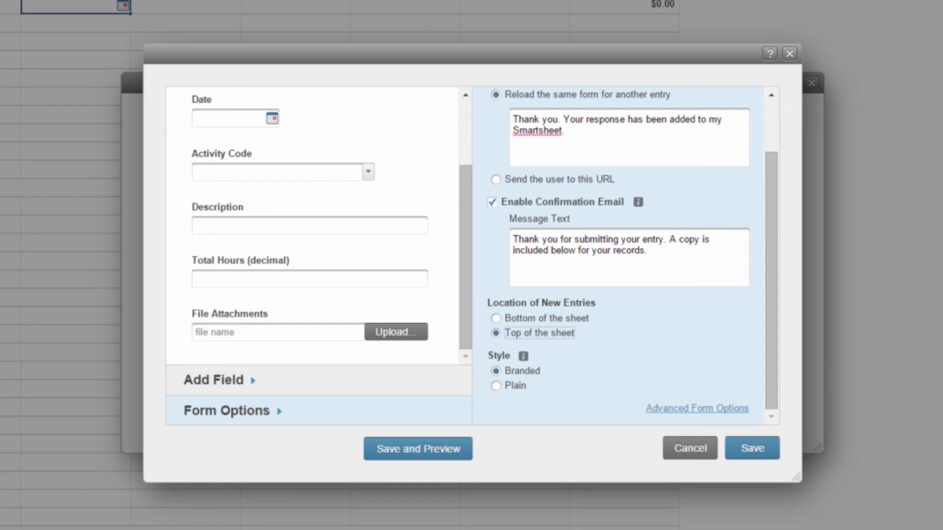
pyautogui.click(497, 319)
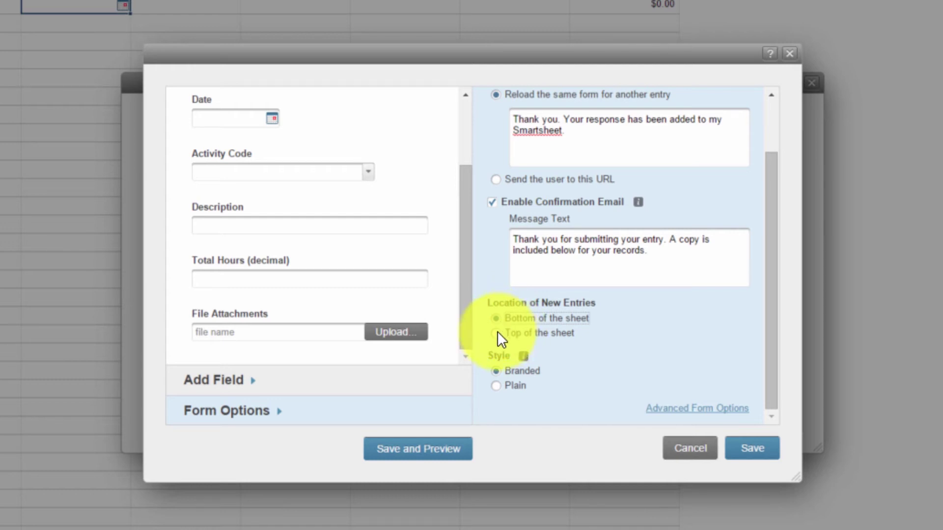
pyautogui.click(501, 333)
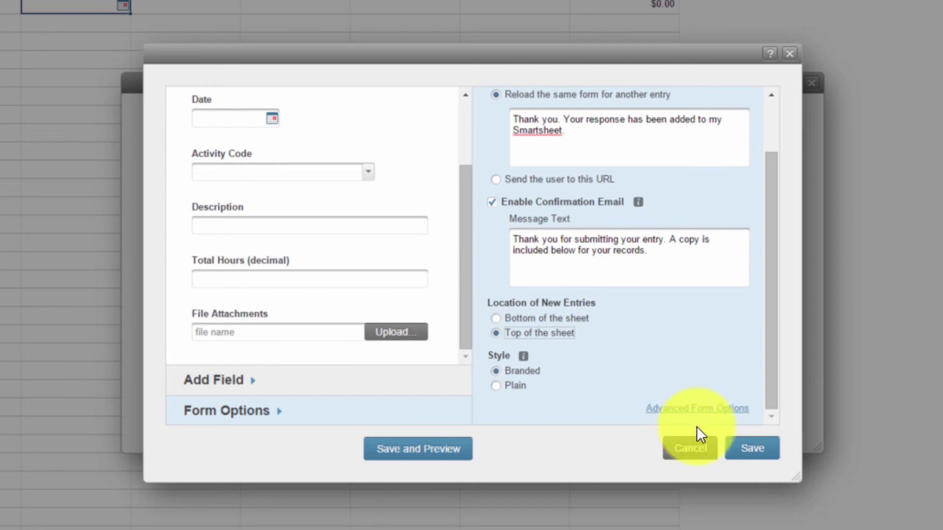
# Step: Save the web form with advanced options unchanged, then close the Web Forms list
pyautogui.click(697, 409)
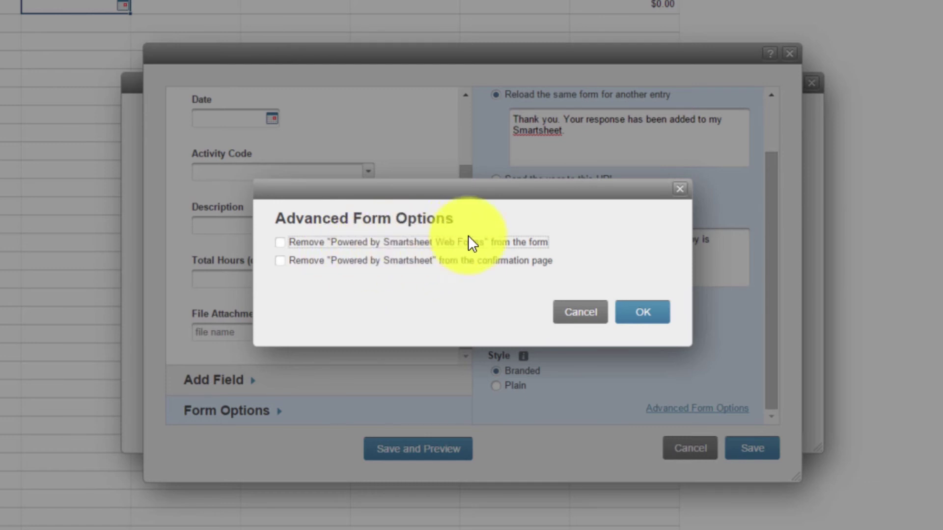
pyautogui.click(680, 189)
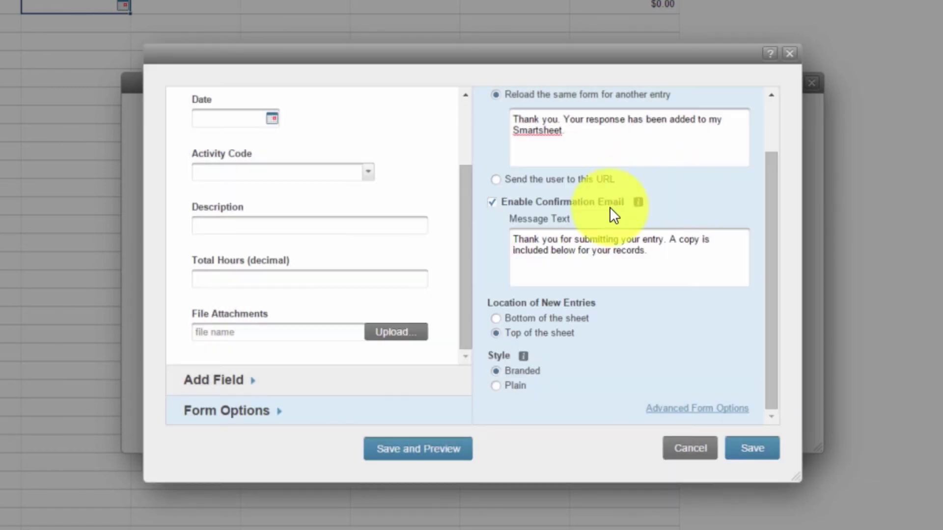
pyautogui.click(753, 447)
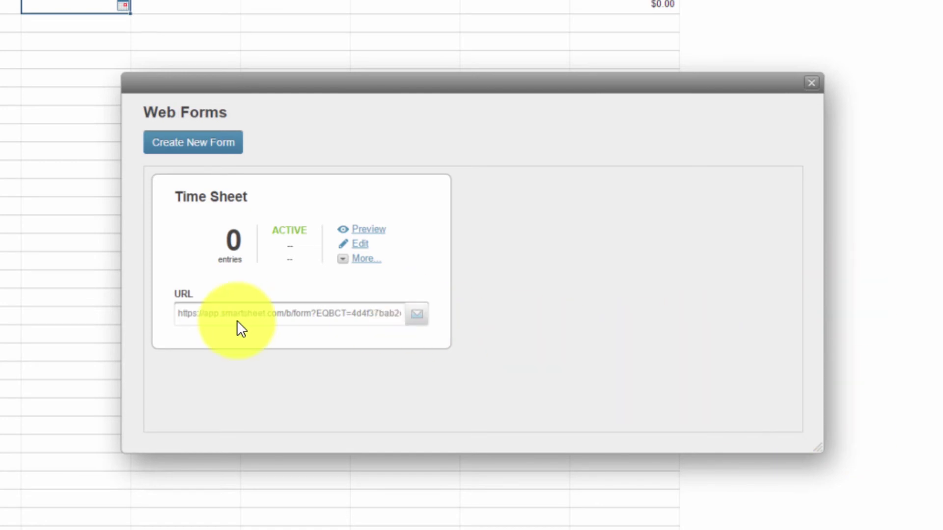
pyautogui.click(252, 317)
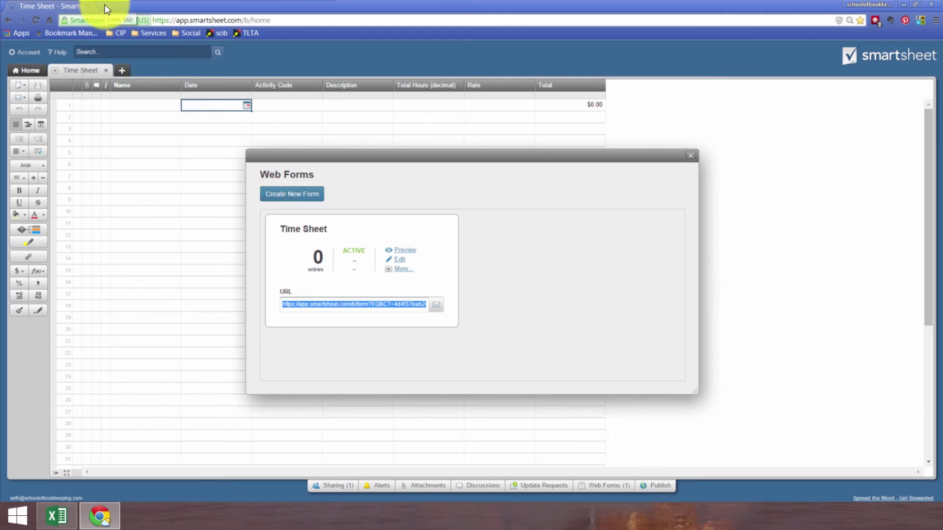
pyautogui.click(690, 155)
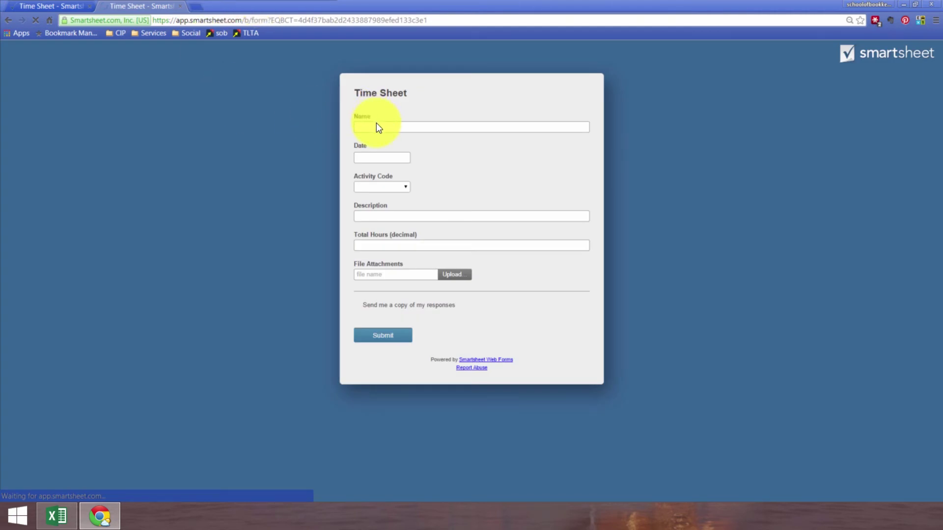
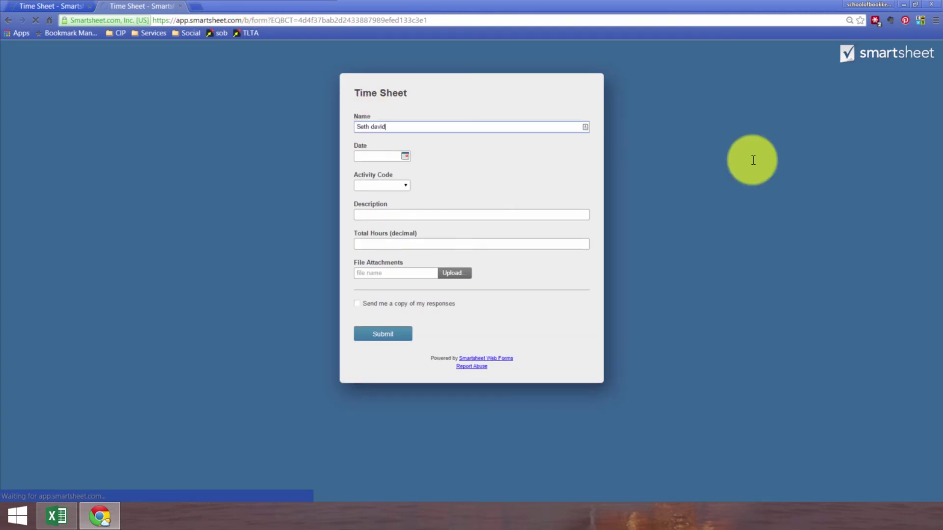
# Step: Enter the submitter's name, date 02/05/2015 and activity code FS Review in the form
pyautogui.press('Tab')
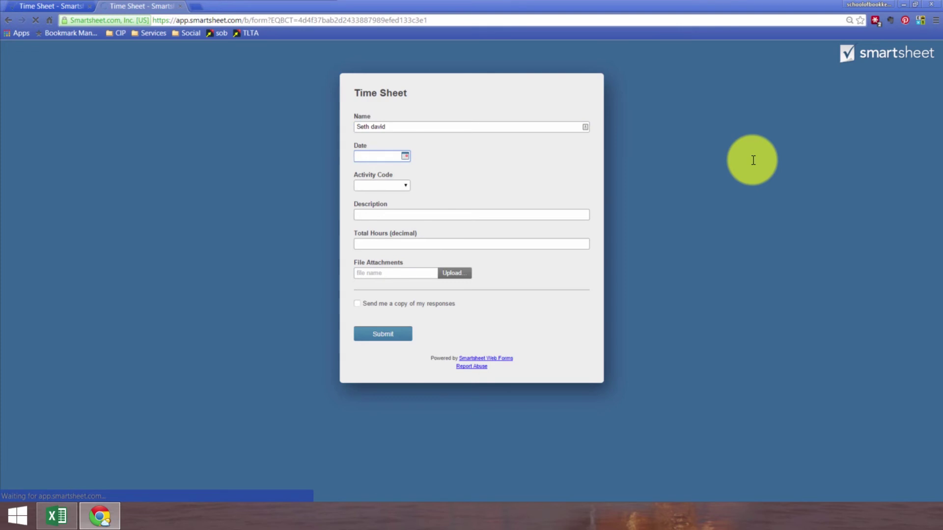
pyautogui.press('Tab')
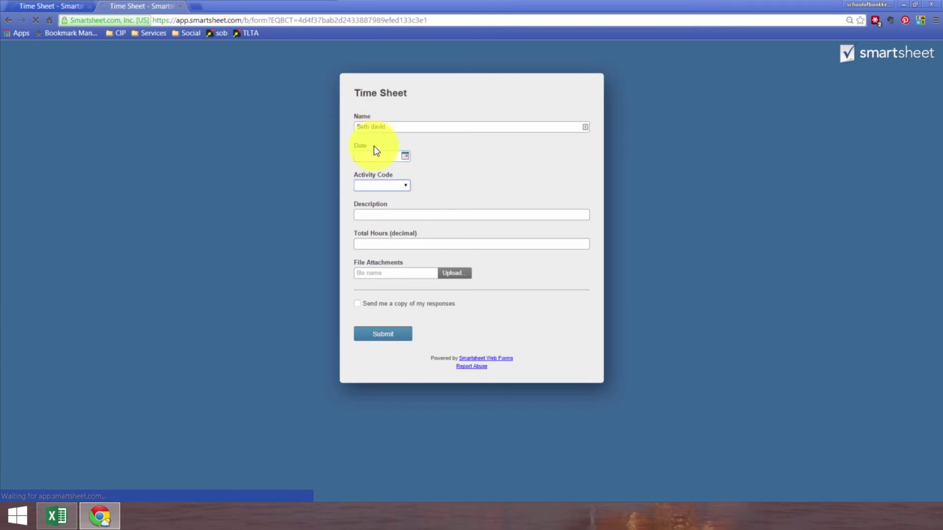
pyautogui.click(405, 155)
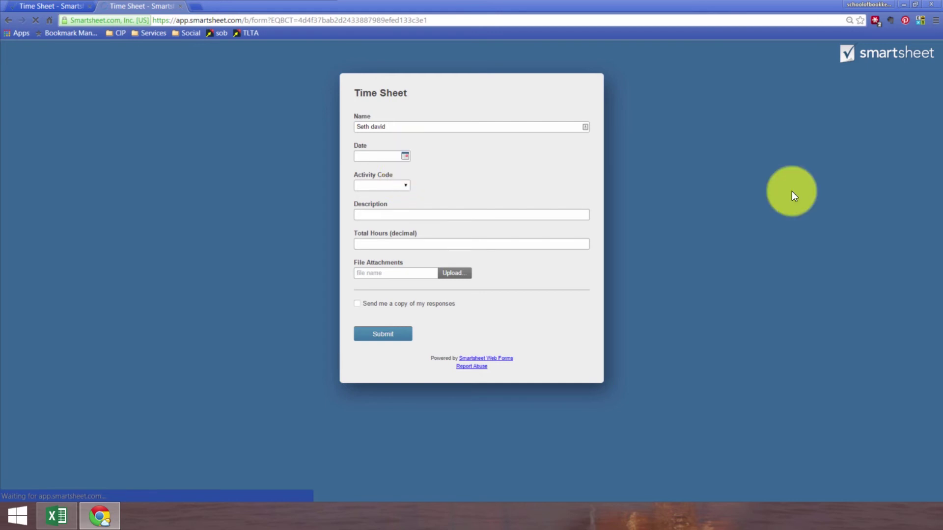
pyautogui.click(406, 155)
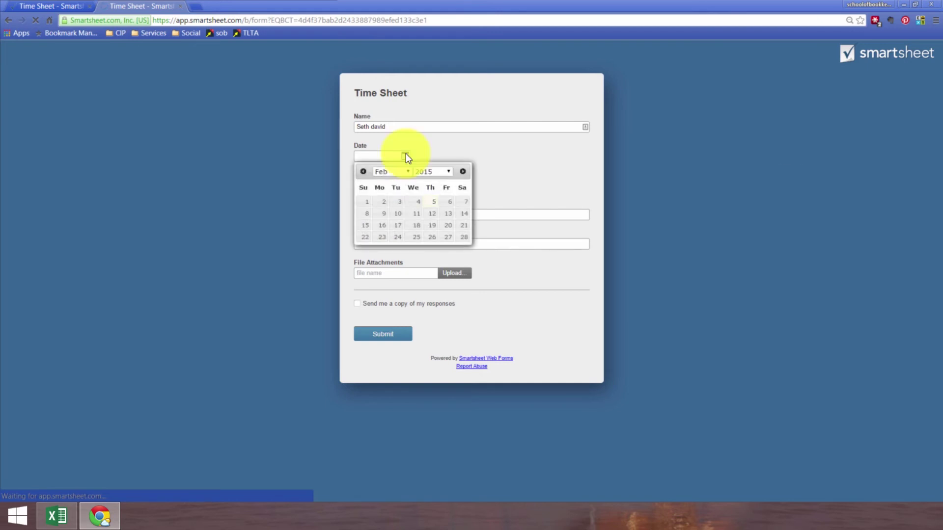
pyautogui.click(433, 205)
pyautogui.click(388, 185)
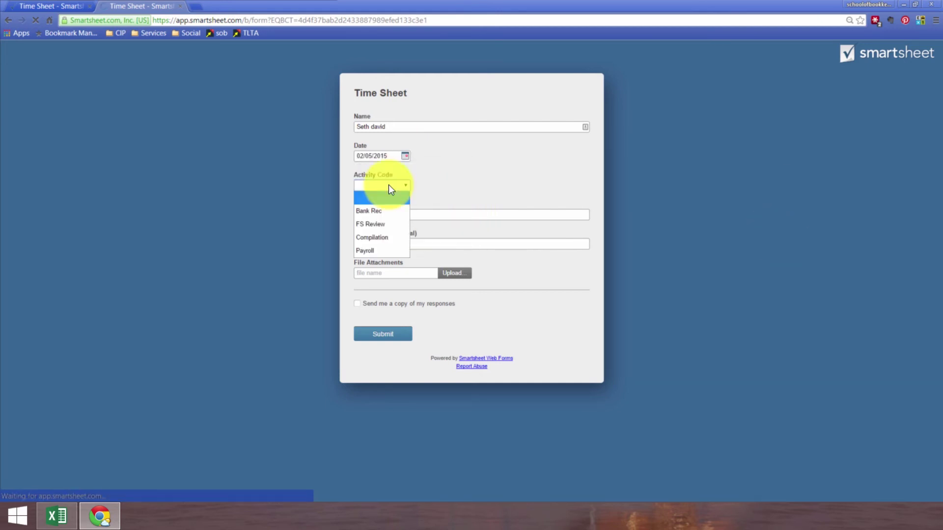
pyautogui.click(372, 226)
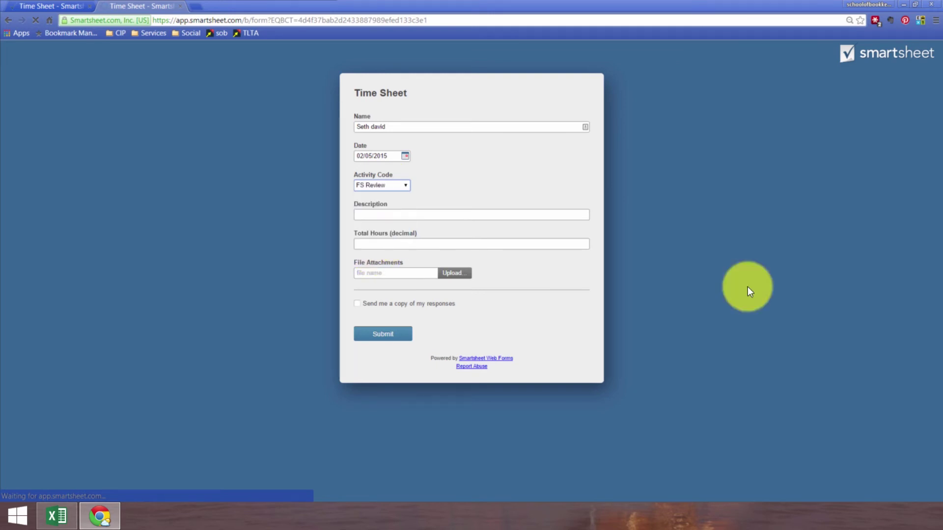
# Step: Fill Description with 'I reviewed financial statements. It was fun!' and Total Hours with 6.5
pyautogui.press('Tab')
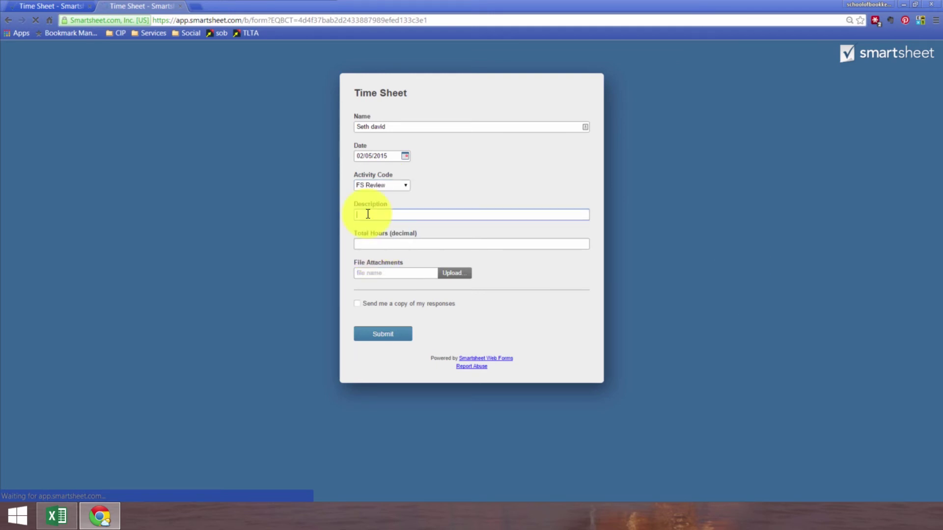
pyautogui.write('I reviewed financial statements. It was fun!')
pyautogui.press('Tab')
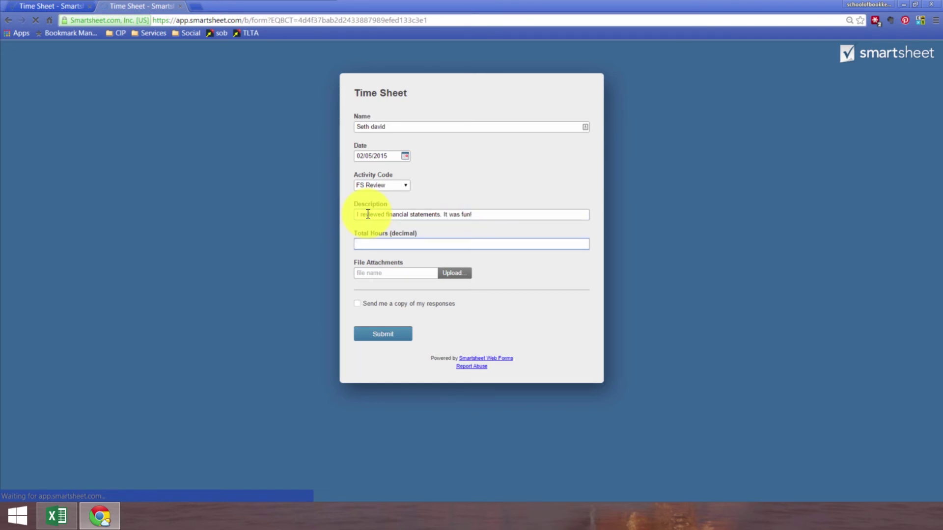
pyautogui.write('6.')
pyautogui.hotkey('shift', 'Left')
pyautogui.press('Right')
pyautogui.write('.5')
pyautogui.press('Tab')
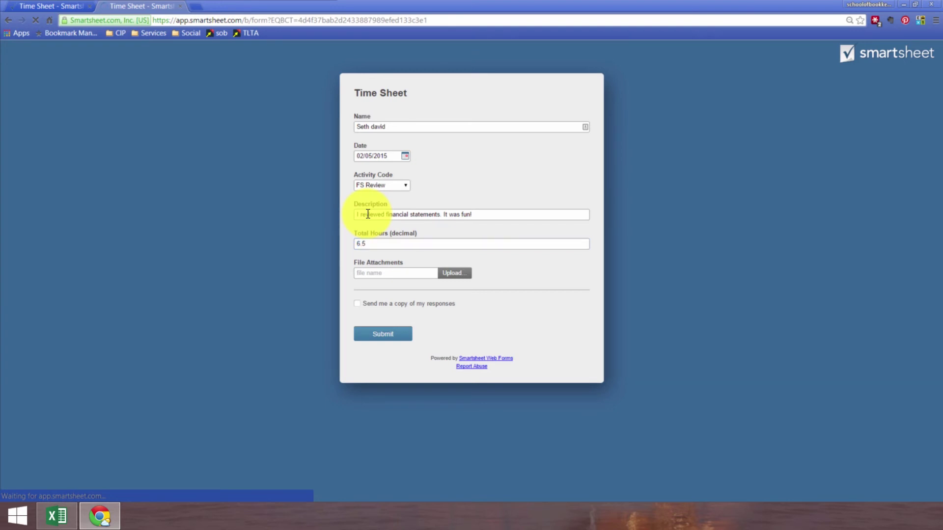
pyautogui.click(451, 273)
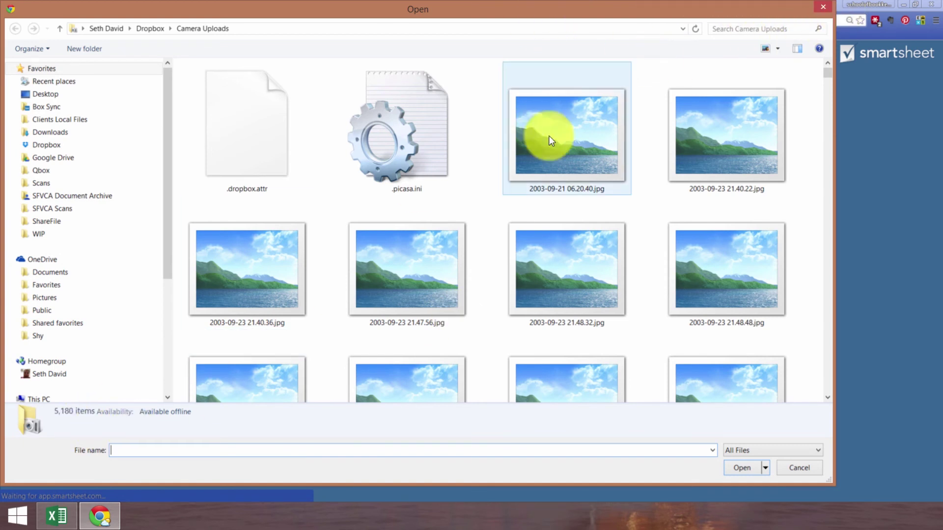
# Step: Skip the attachment, request an emailed copy to the submitter's address, submit, and close the form
pyautogui.click(567, 143)
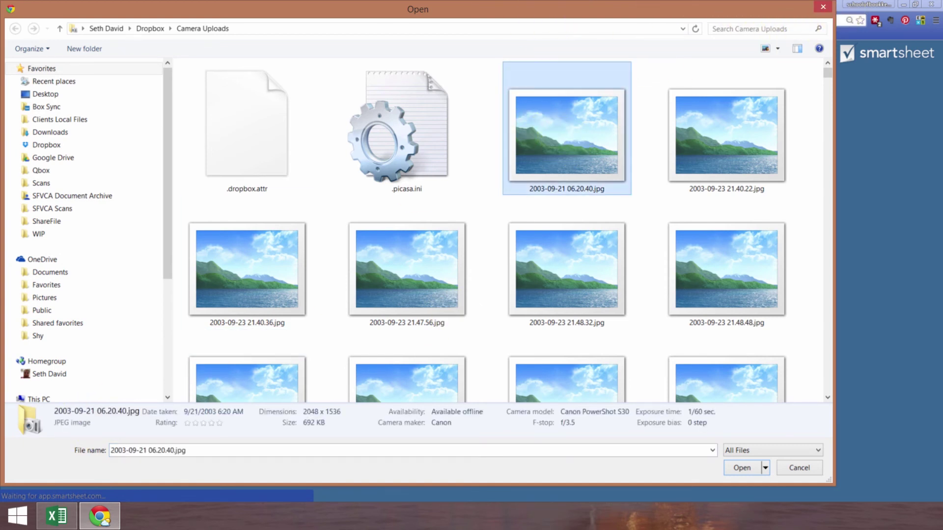
pyautogui.click(790, 469)
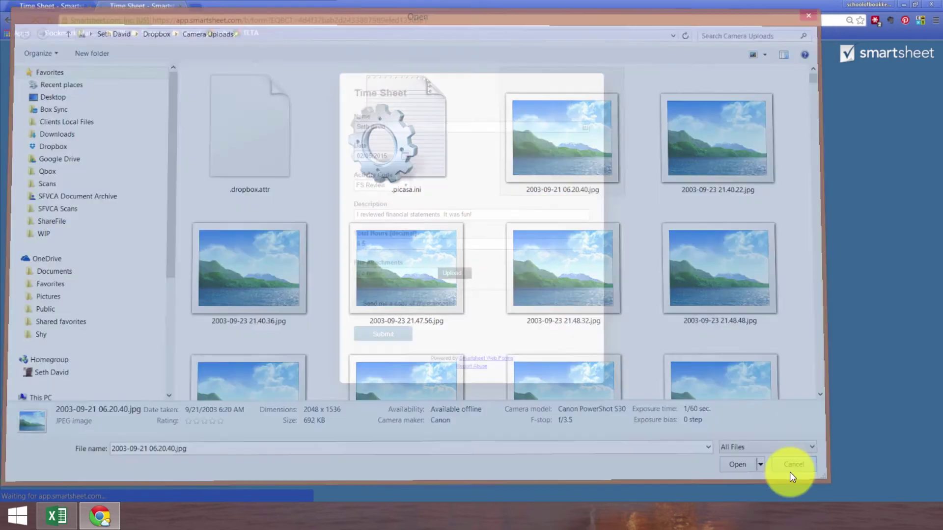
pyautogui.click(358, 304)
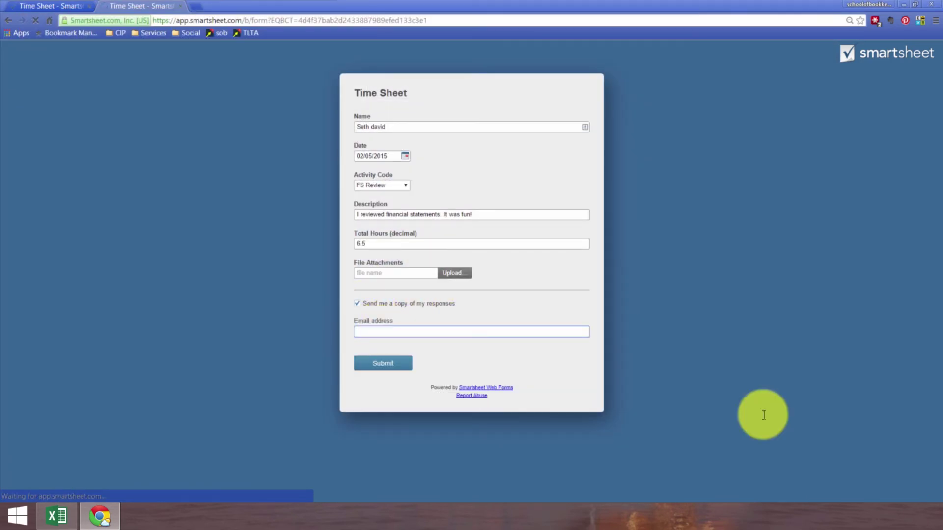
pyautogui.click(369, 365)
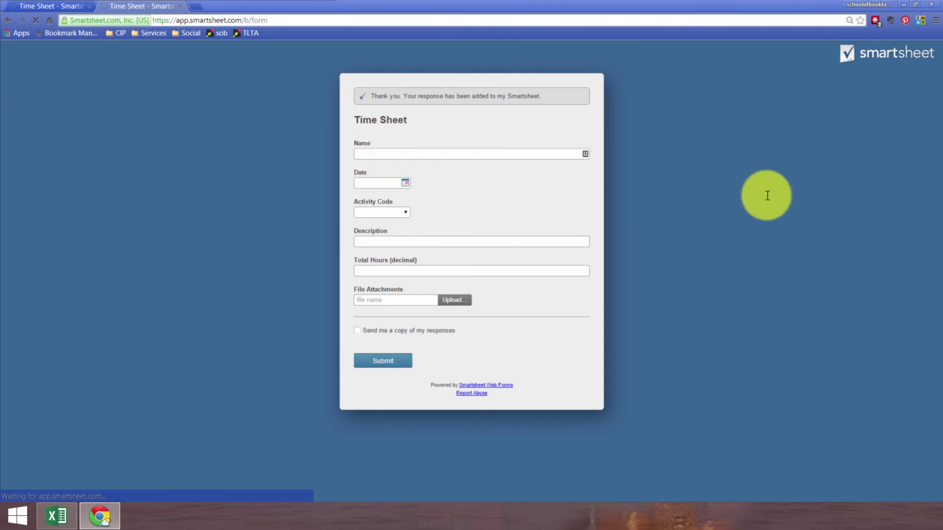
pyautogui.click(180, 6)
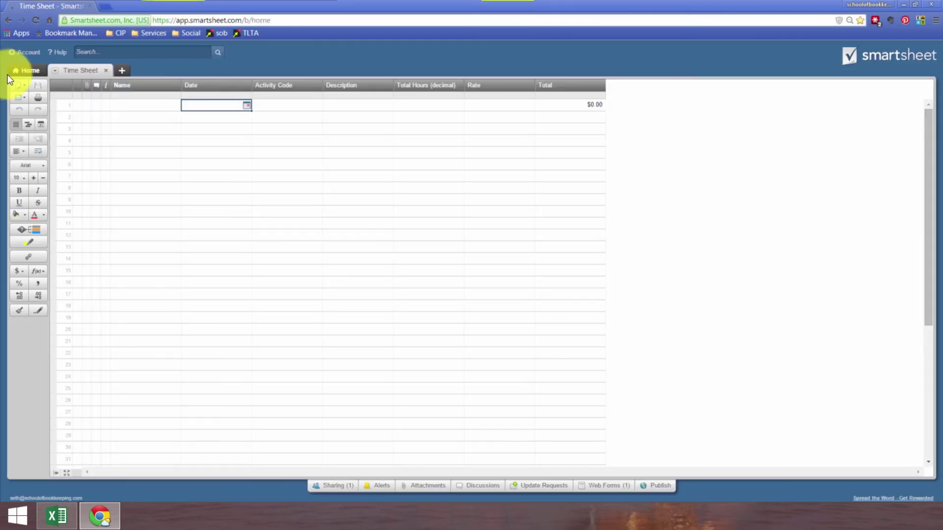
# Step: Reload the sheet and set row 1's Rate to 185, giving a $1,202.50 Total
pyautogui.click(35, 19)
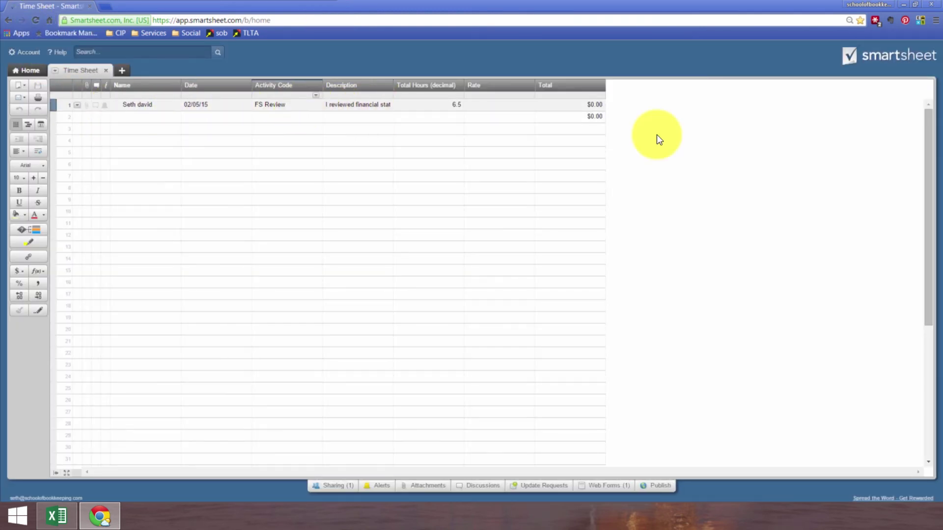
pyautogui.click(497, 101)
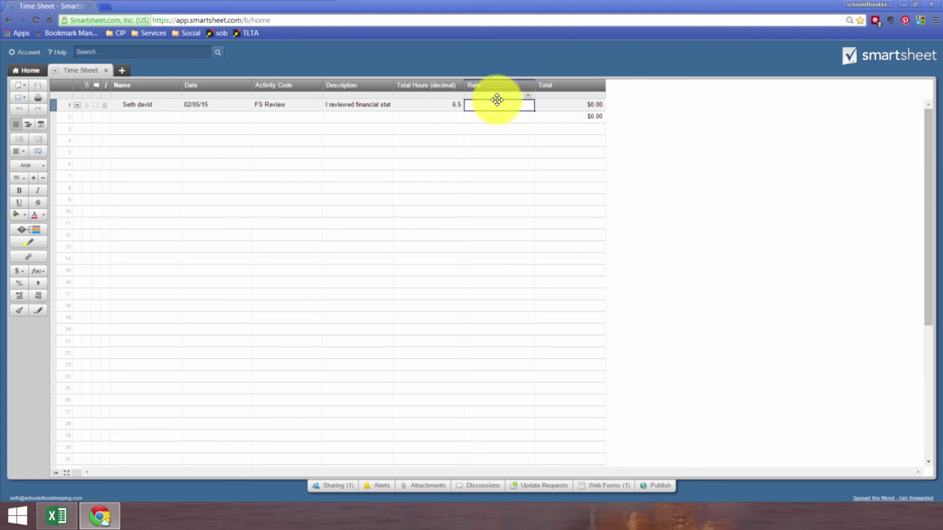
pyautogui.write('185')
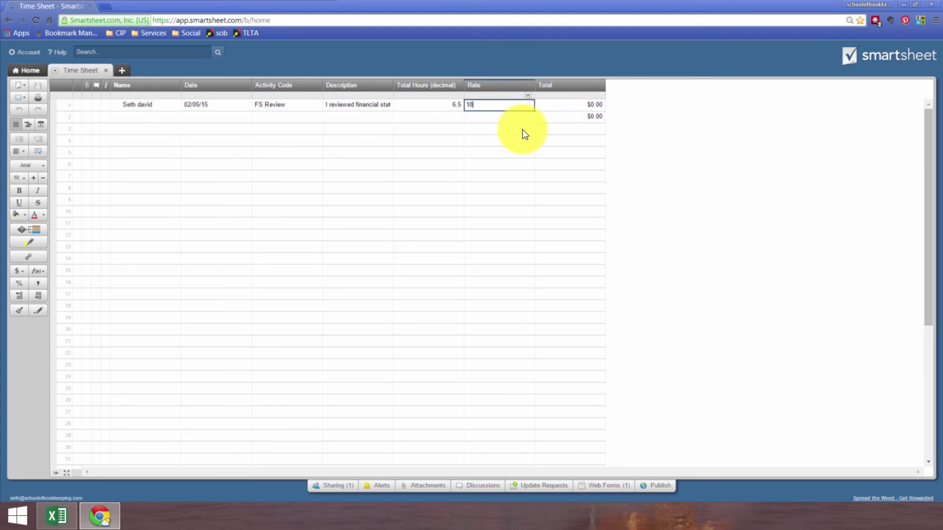
pyautogui.press('Tab')
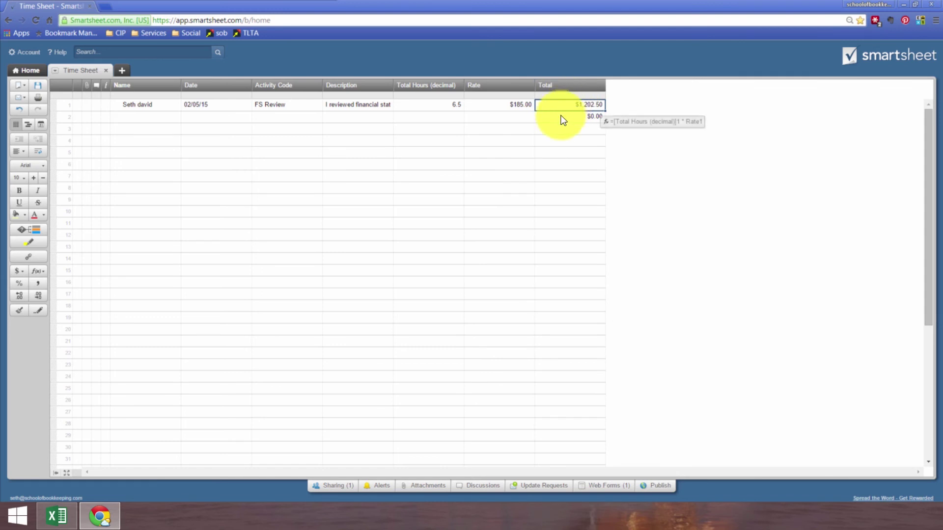
pyautogui.click(562, 118)
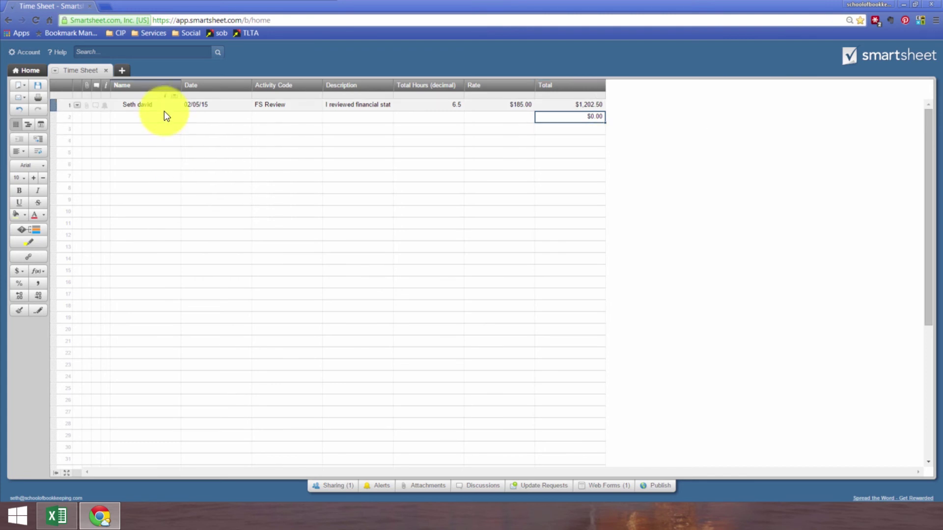
# Step: Insert a Checkbox column named 'Paid?' right of Total and tick it for row 1
pyautogui.rightClick(572, 85)
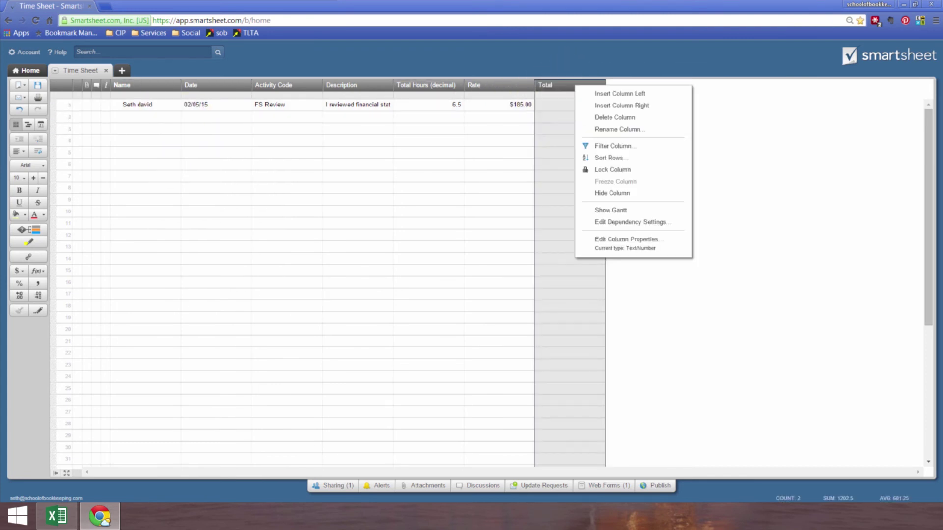
pyautogui.click(609, 105)
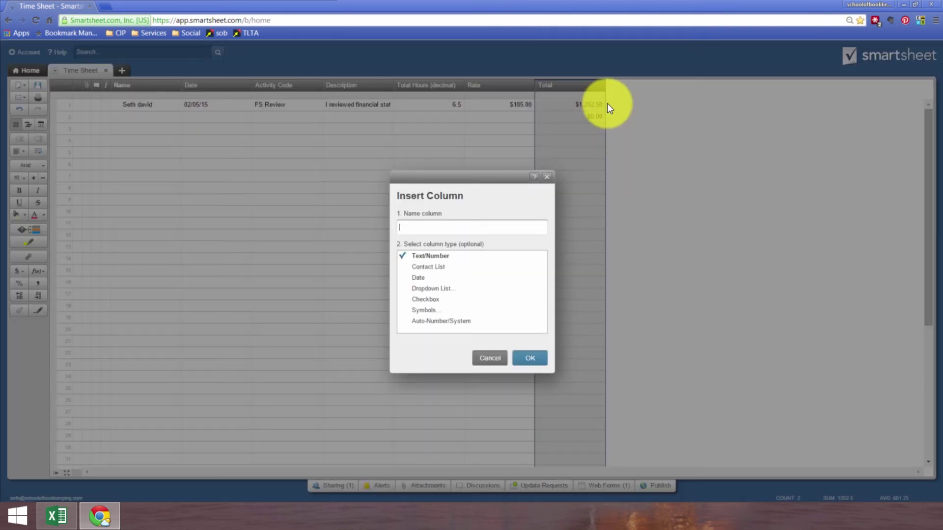
pyautogui.click(464, 299)
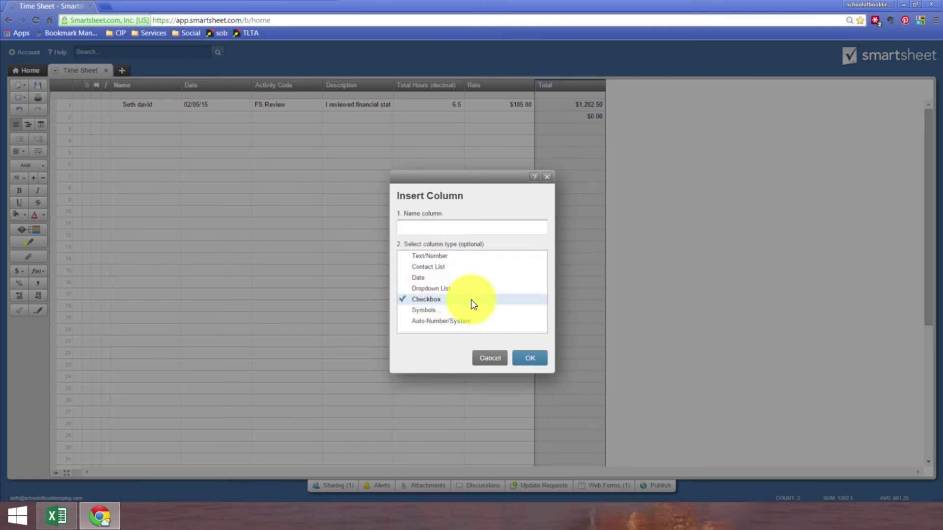
pyautogui.click(410, 226)
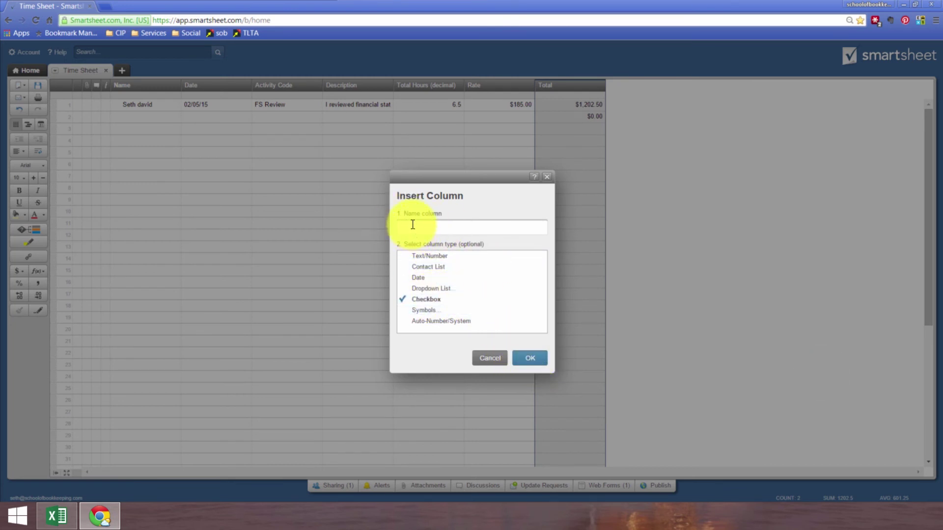
pyautogui.write('Paid')
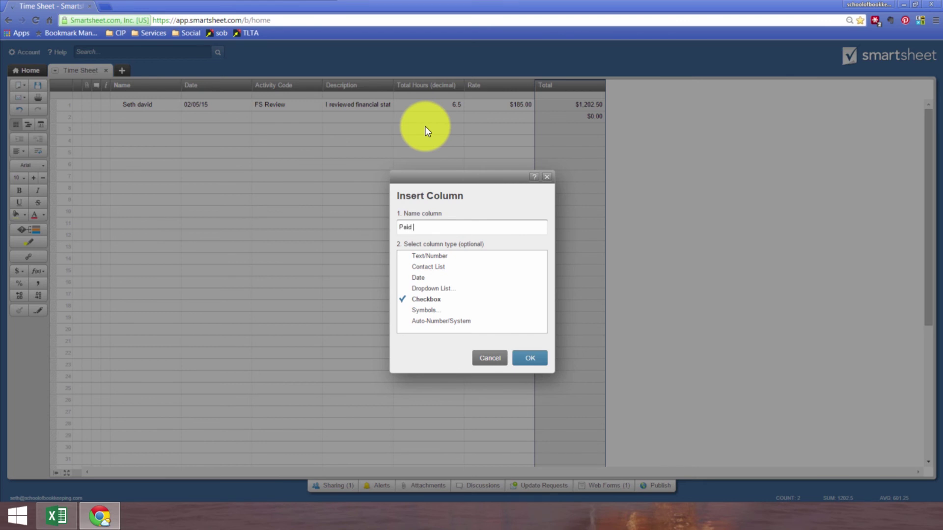
pyautogui.write(' (Y')
pyautogui.press('BackSpace')
pyautogui.press('BackSpace')
pyautogui.press('BackSpace')
pyautogui.write('?')
pyautogui.press('Return')
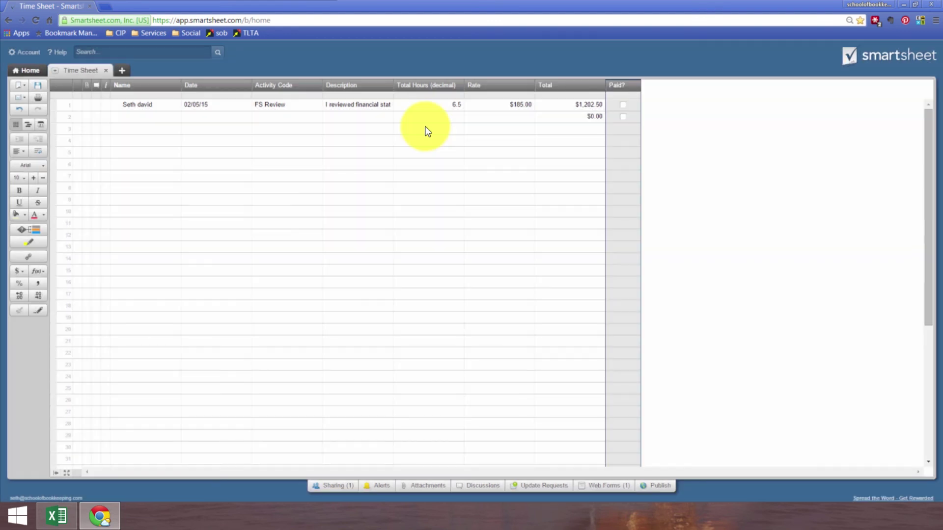
pyautogui.click(617, 130)
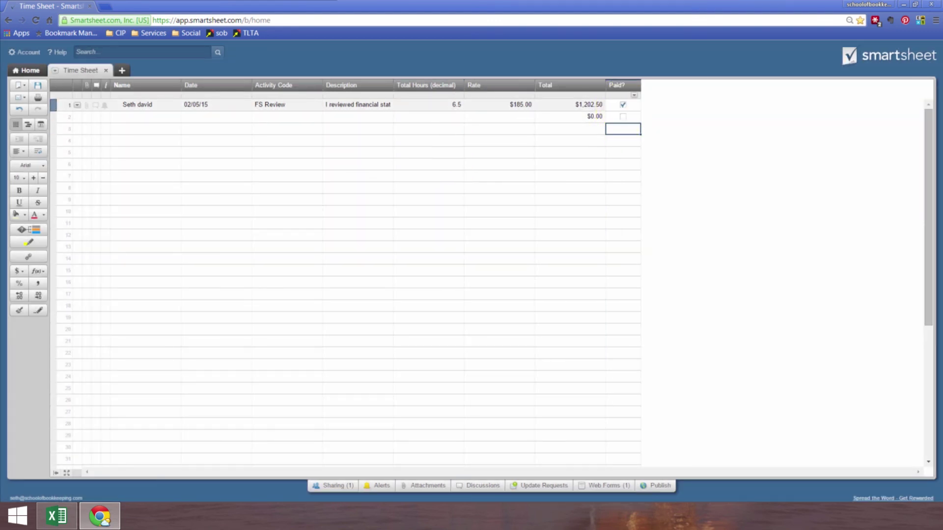
# Step: Insert an 'Approved' column using Red-Yellow-Green Light symbols beside Paid?
pyautogui.click(611, 87)
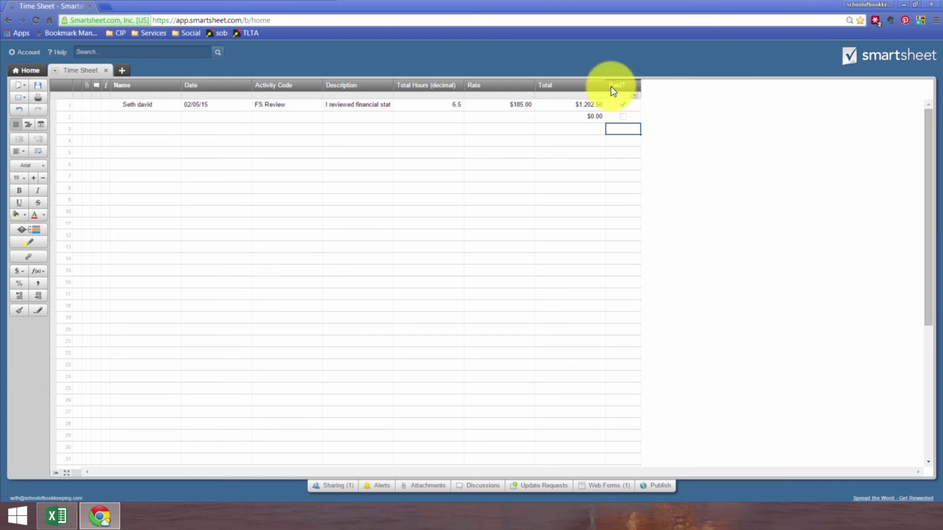
pyautogui.click(634, 95)
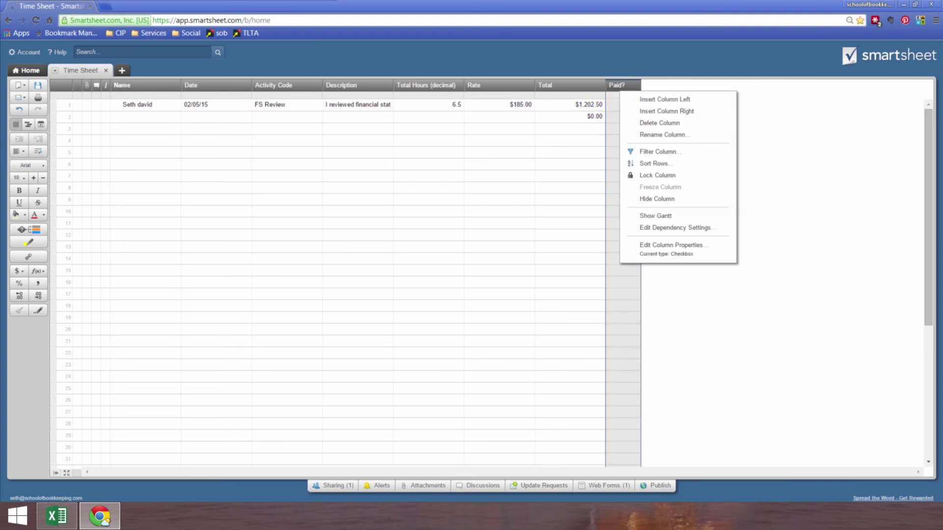
pyautogui.click(646, 110)
pyautogui.write('Approved')
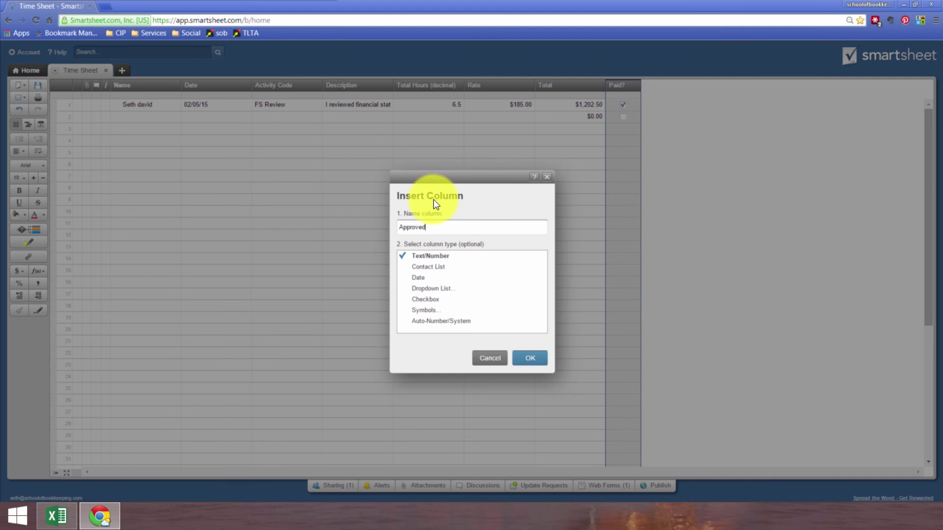
pyautogui.click(427, 310)
pyautogui.click(658, 254)
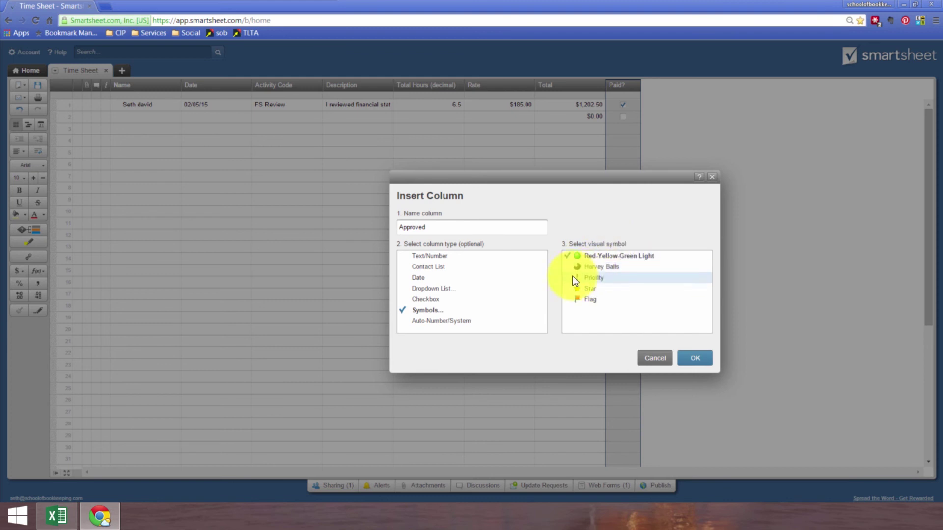
pyautogui.click(696, 358)
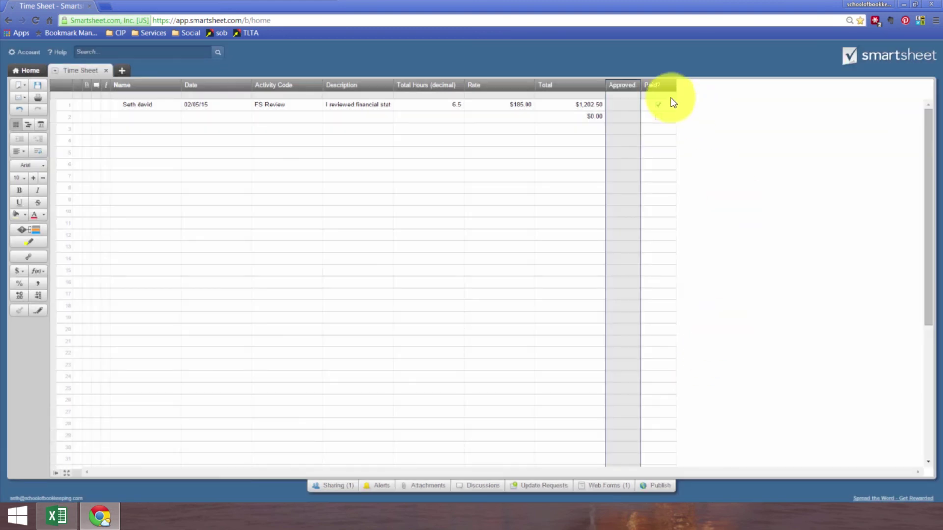
# Step: Set row 1's Approved light to green and row 2's to yellow, unticking row 1's Paid?
pyautogui.click(633, 104)
pyautogui.click(623, 132)
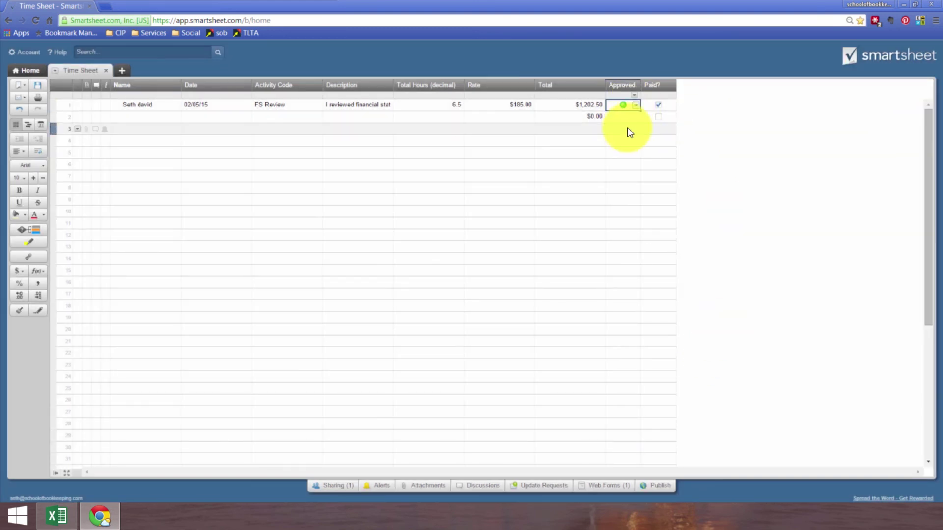
pyautogui.click(638, 117)
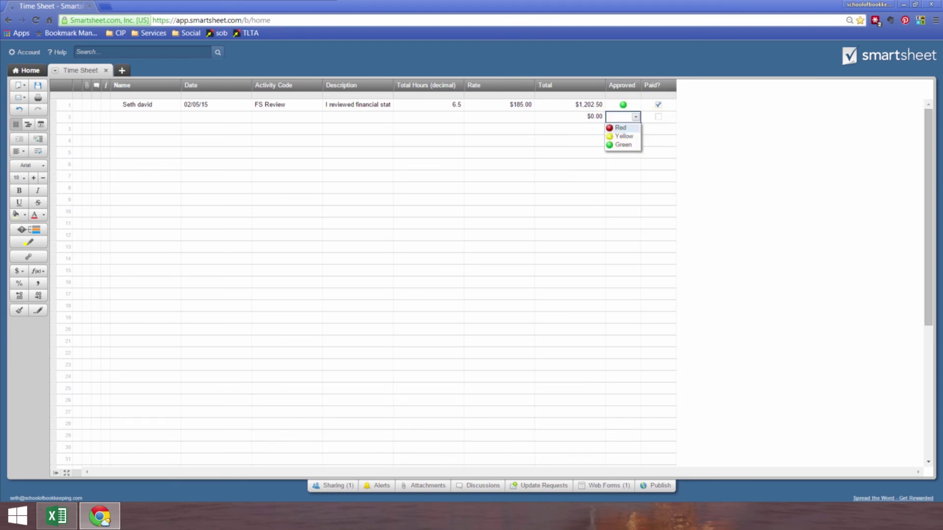
pyautogui.click(620, 128)
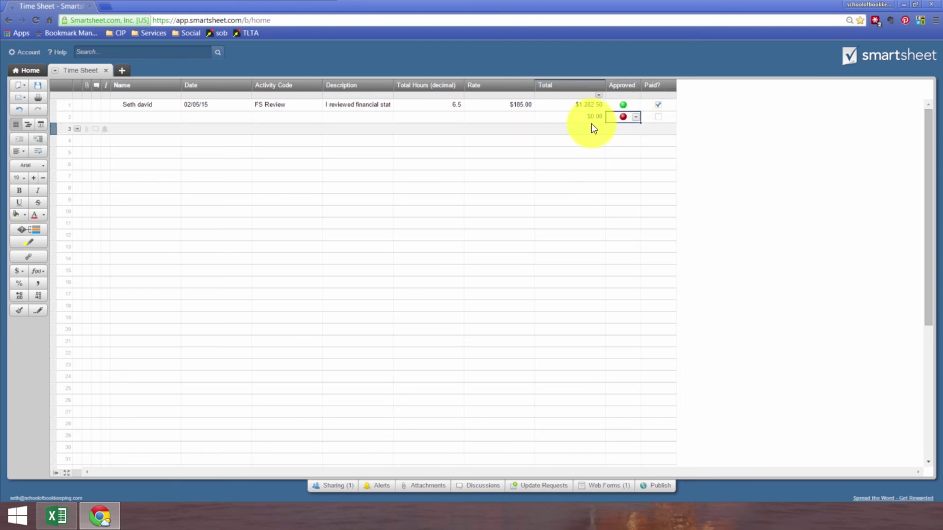
pyautogui.click(629, 117)
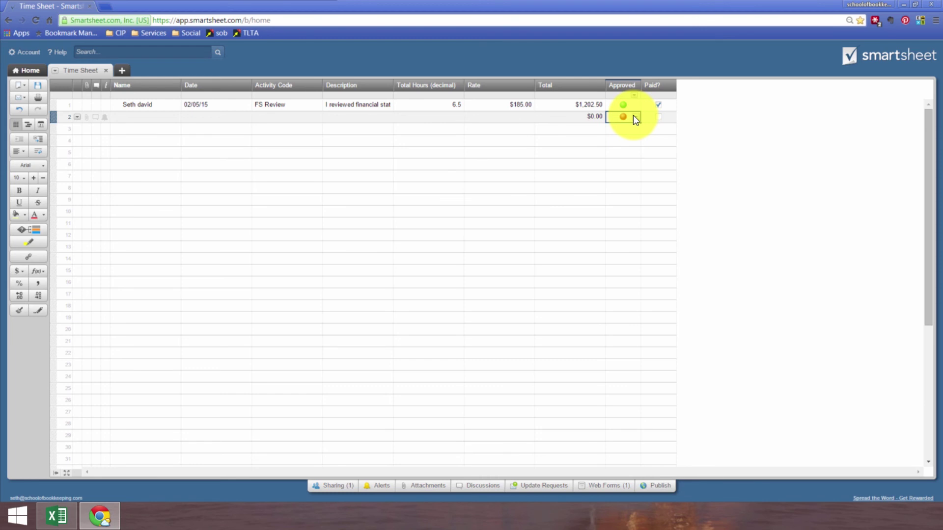
pyautogui.click(658, 105)
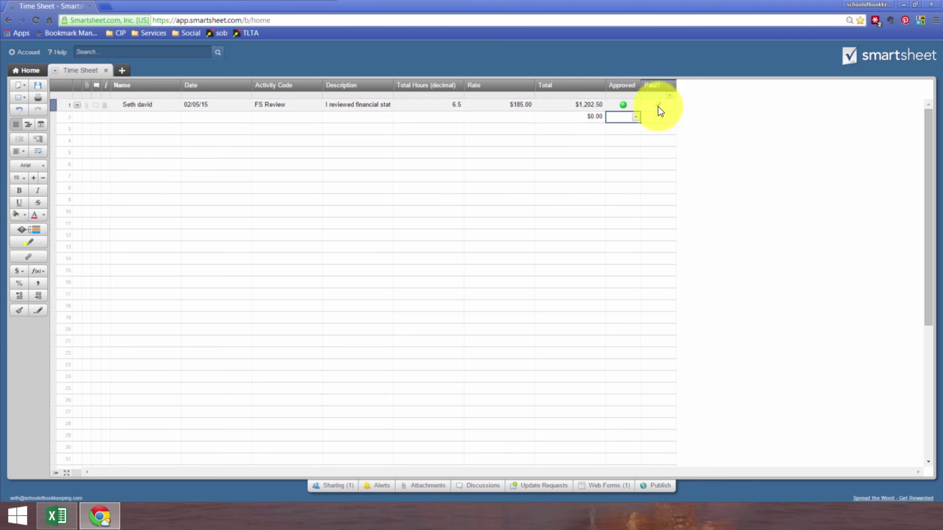
# Step: Re-tick row 1's Paid?, then try a =SUM of the Rate column in row 6 and delete it
pyautogui.click(658, 105)
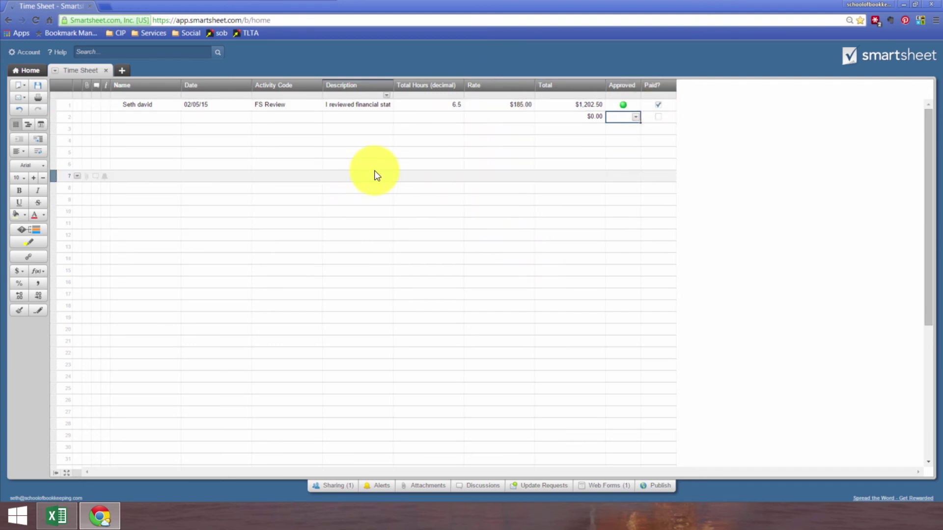
pyautogui.click(217, 104)
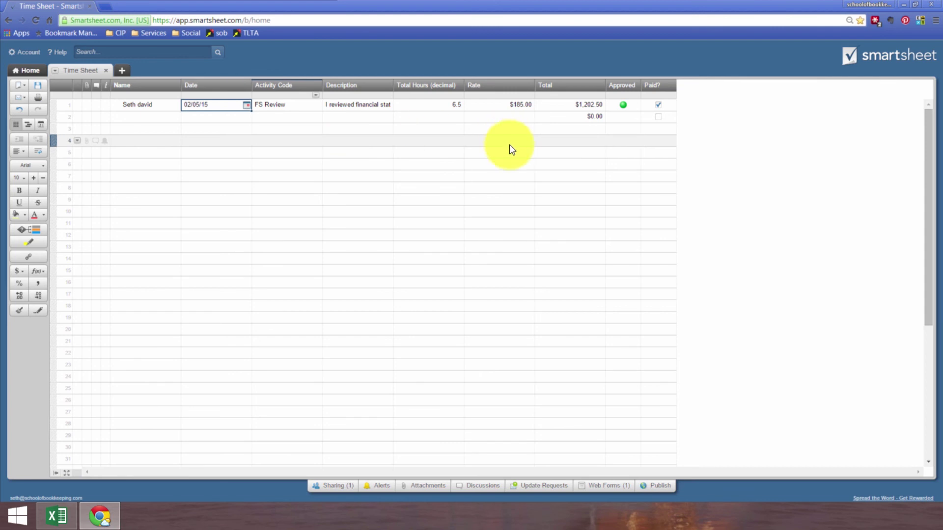
pyautogui.click(515, 164)
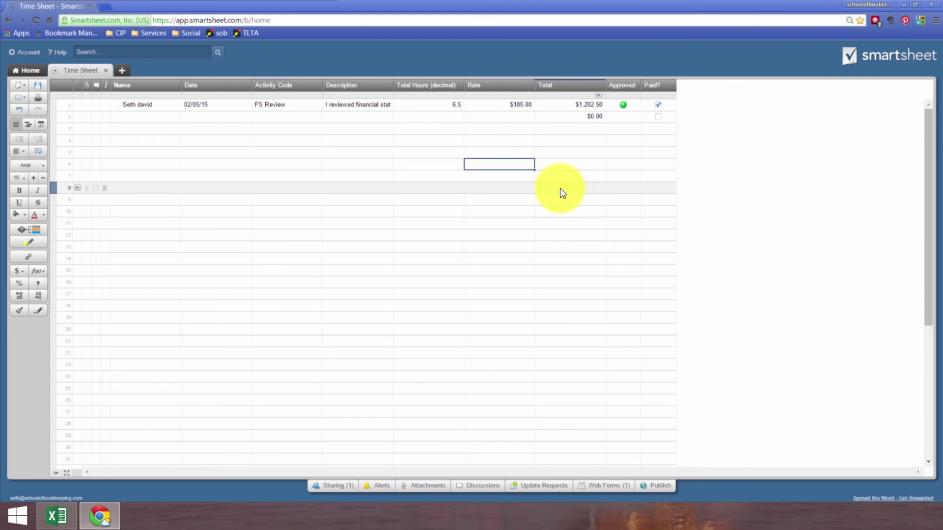
pyautogui.write('=sum(')
pyautogui.press('Up')
pyautogui.hotkey('shift', 'Up')
pyautogui.hotkey('shift', 'Up')
pyautogui.hotkey('shift', 'Up')
pyautogui.hotkey('shift', 'Up')
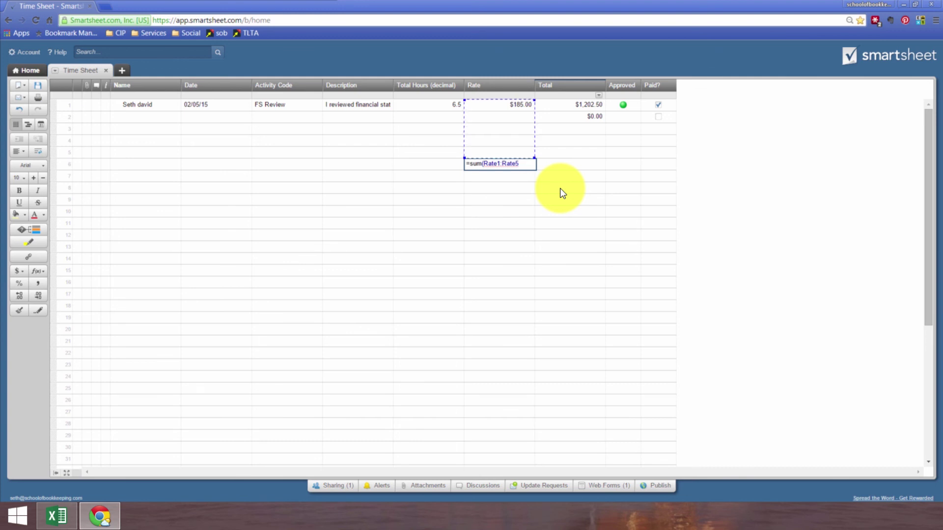
pyautogui.press('Return')
pyautogui.press('Up')
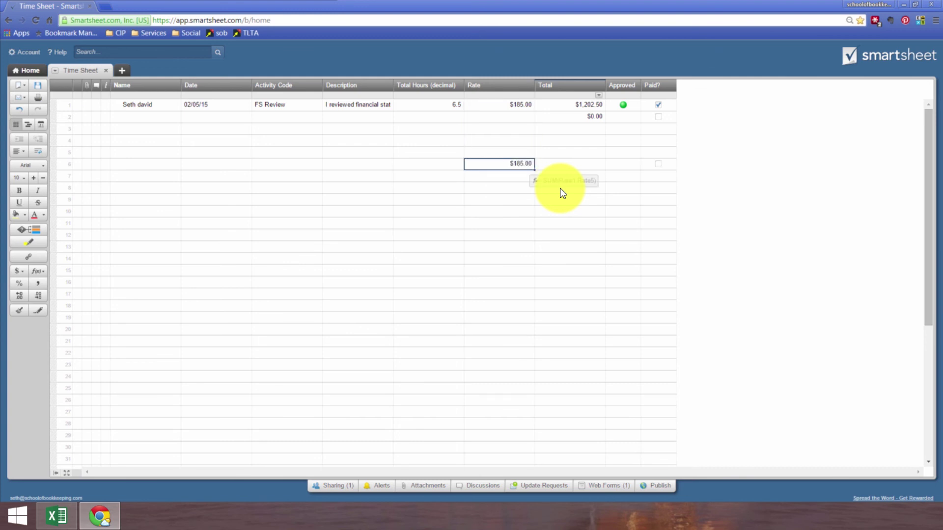
pyautogui.press('Delete')
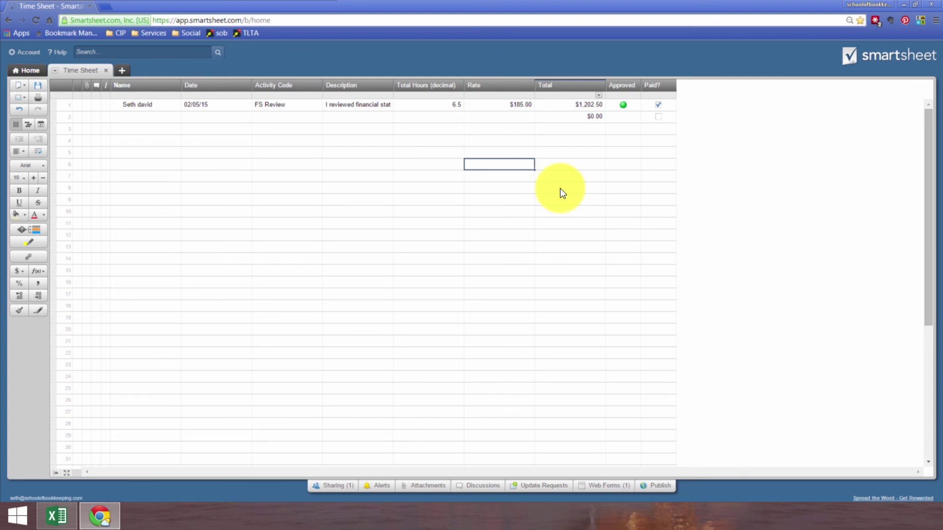